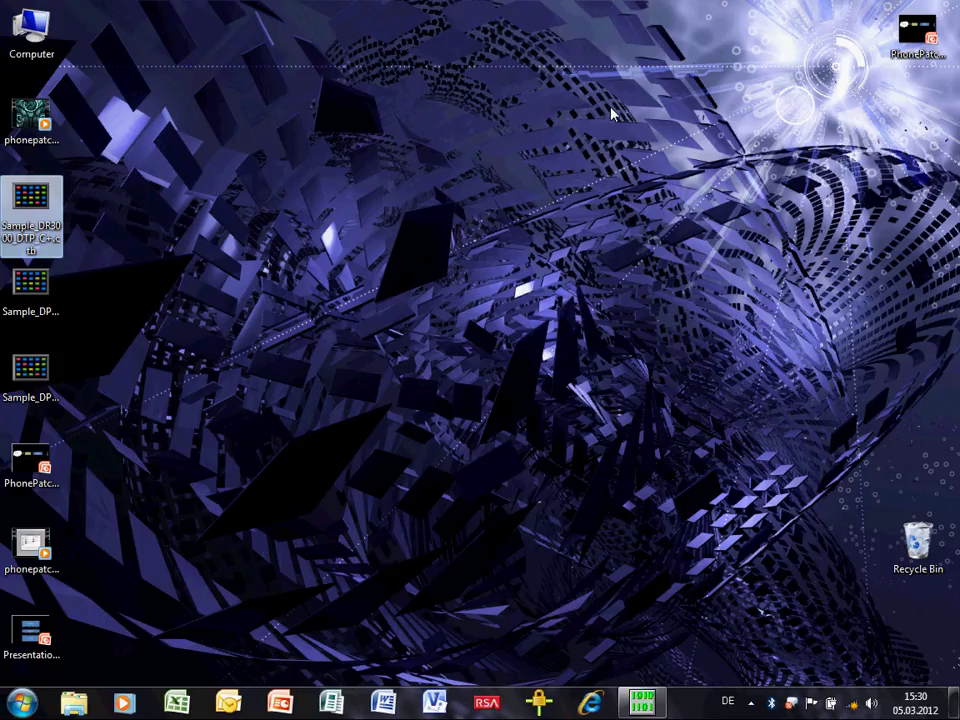
Step: Bring the CPS forward, expand the codeplug's Per Radio categories and review the radio information
{"action": "mouse_move", "coordinate": [36, 640]}
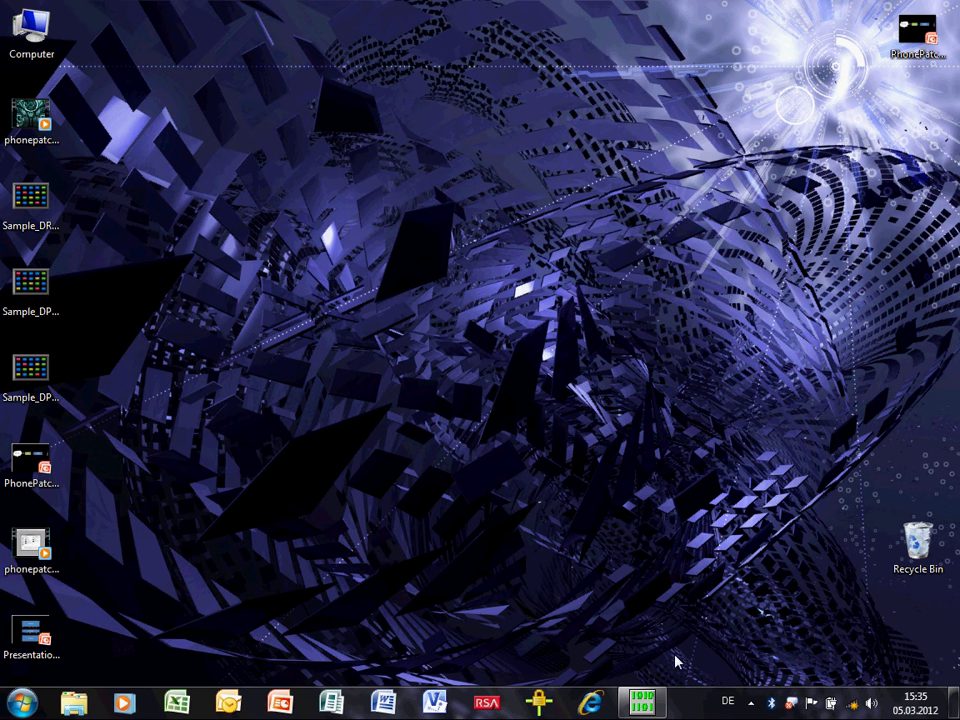
{"action": "left_click", "coordinate": [646, 706]}
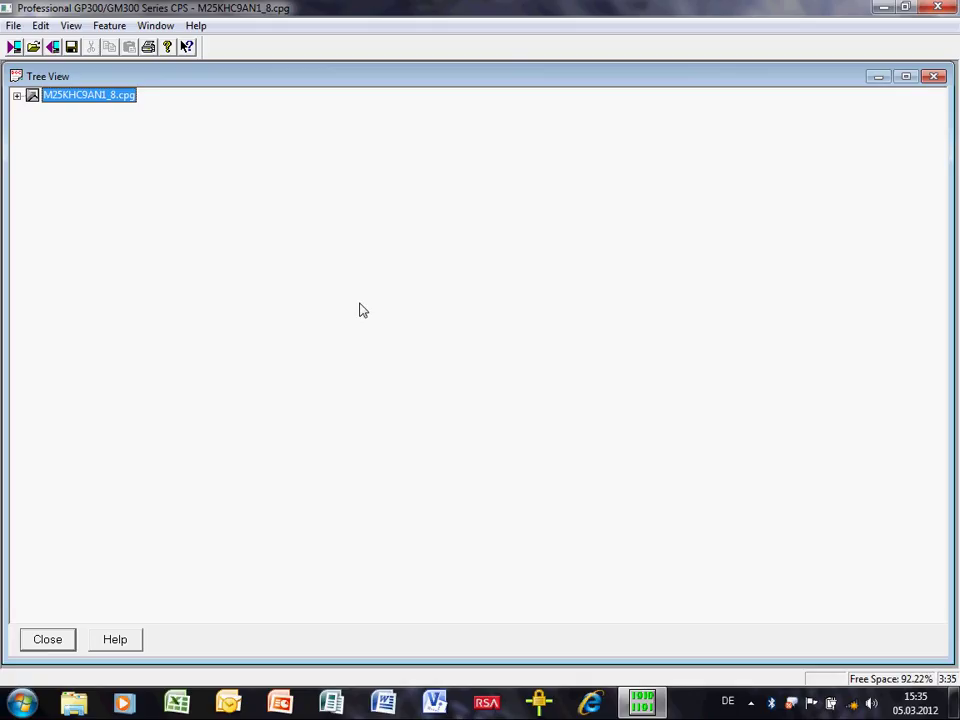
{"action": "left_click", "coordinate": [16, 95]}
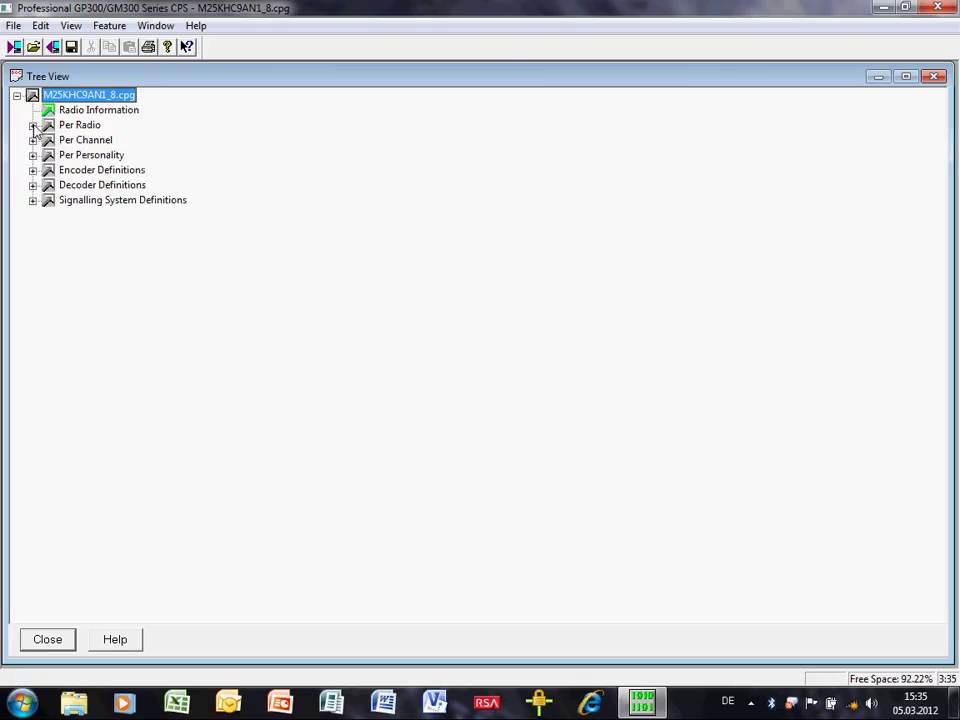
{"action": "left_click", "coordinate": [33, 125]}
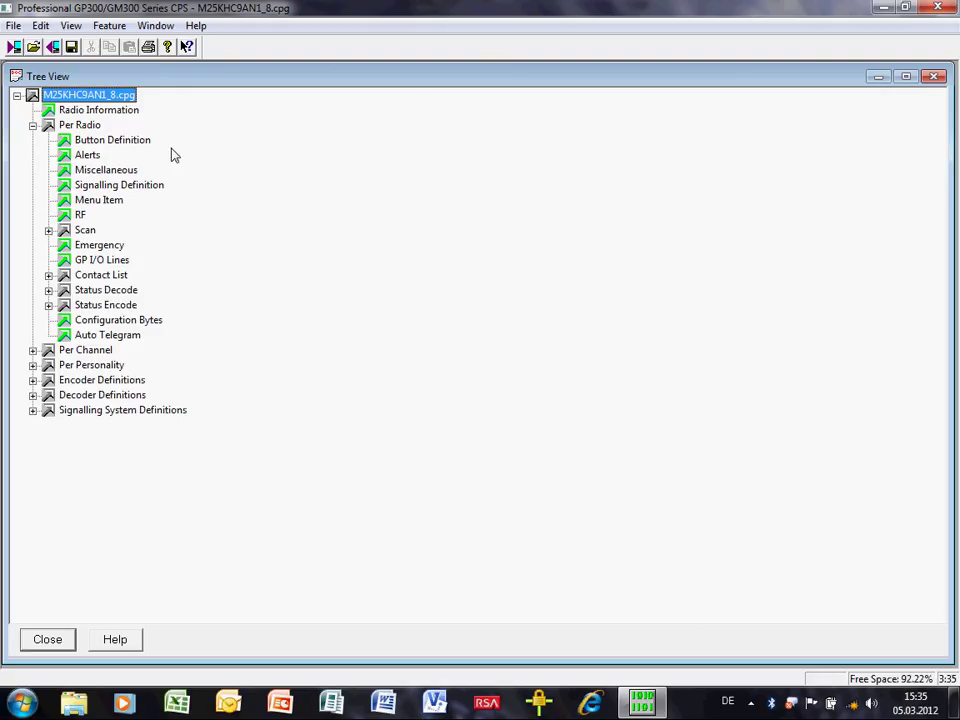
{"action": "double_click", "coordinate": [114, 113]}
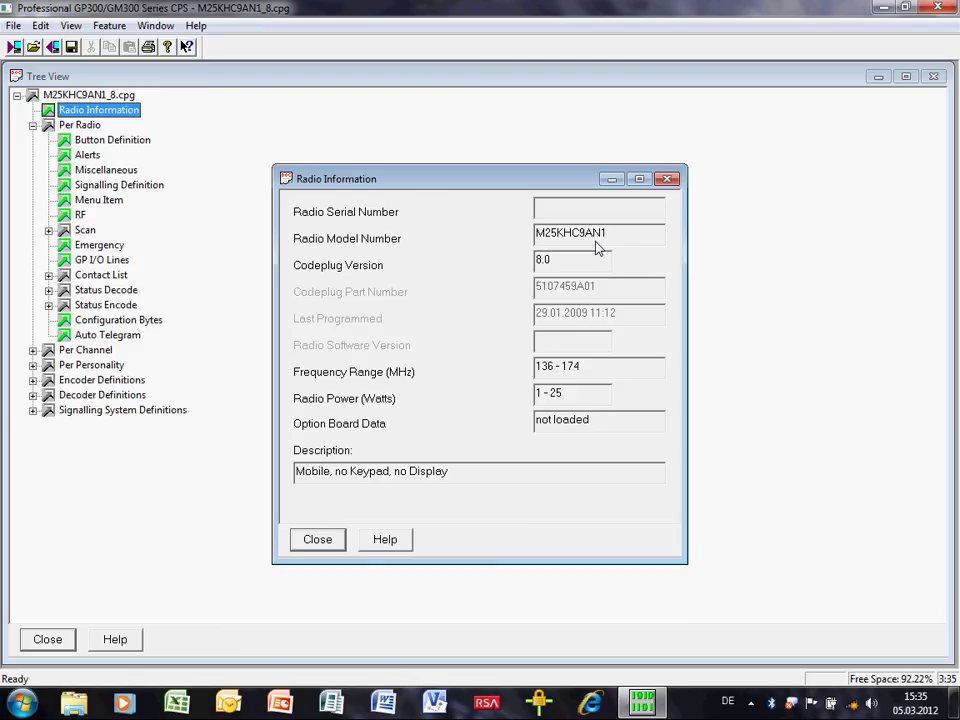
{"action": "left_click", "coordinate": [318, 541]}
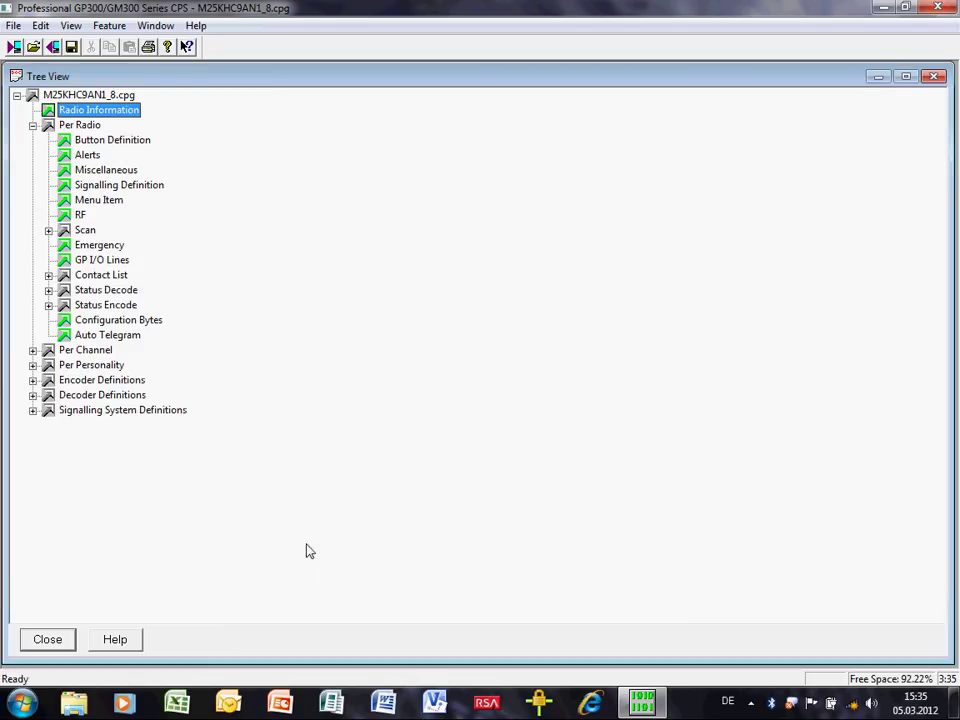
Step: Change both the Monitor / Call Cancel and Call 1 buttons to No Function Assigned
{"action": "double_click", "coordinate": [112, 141]}
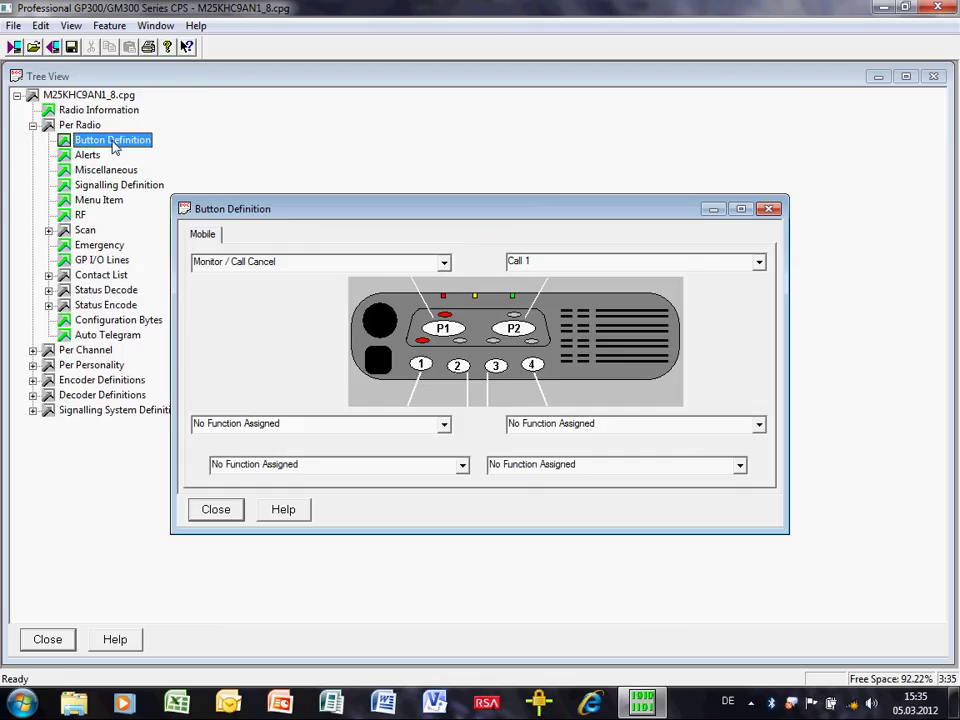
{"action": "left_click", "coordinate": [445, 266]}
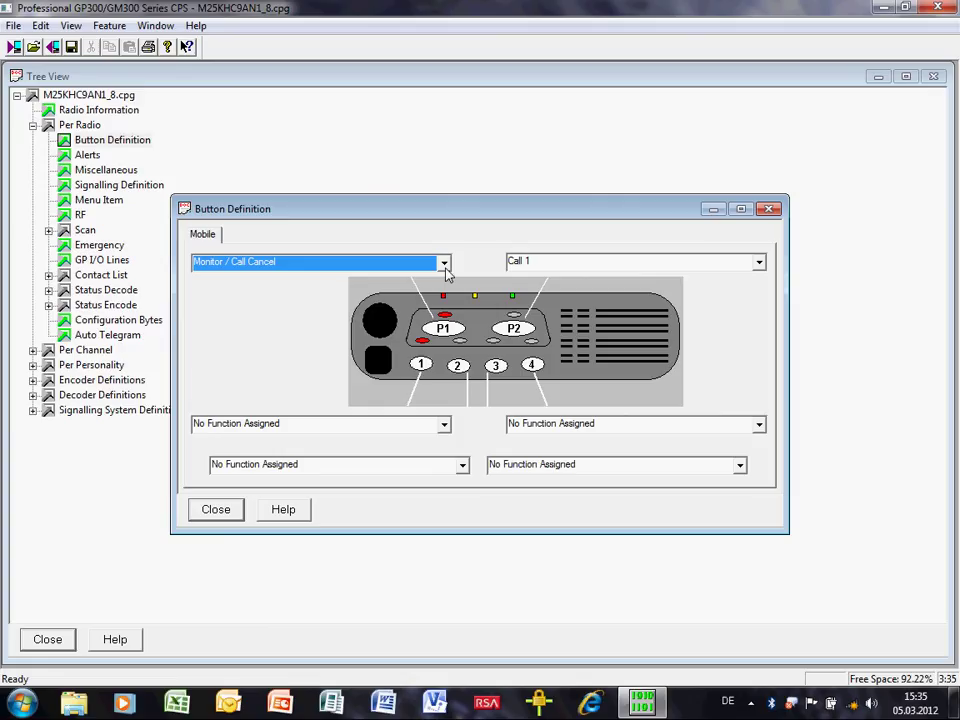
{"action": "key", "text": "n"}
{"action": "key", "text": "n"}
{"action": "key", "text": "n"}
{"action": "left_click", "coordinate": [655, 265]}
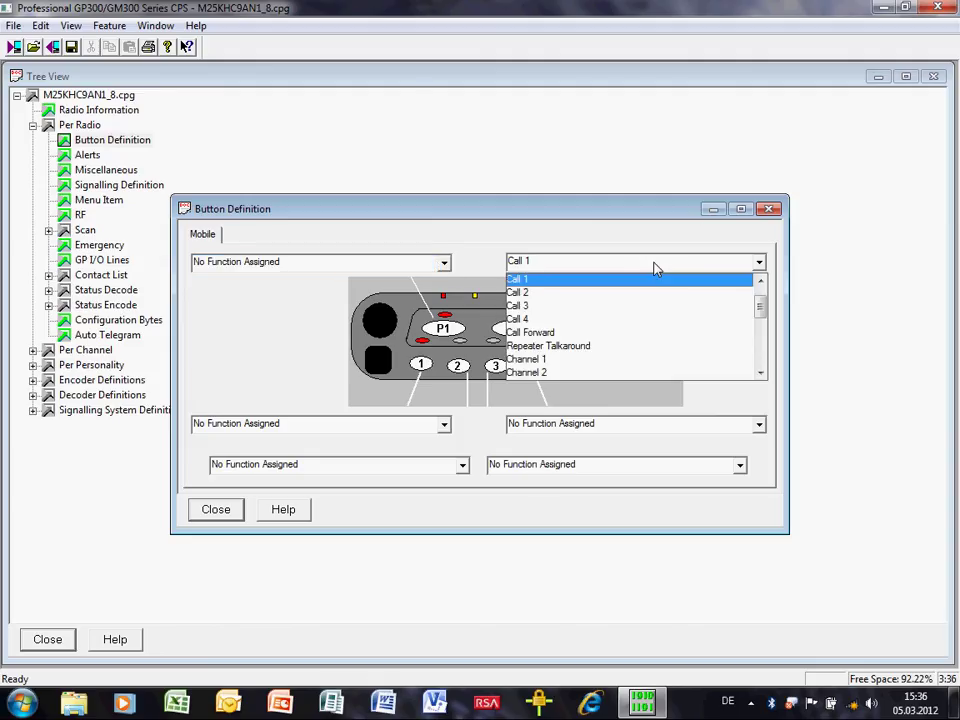
{"action": "left_click", "coordinate": [655, 268]}
{"action": "key", "text": "n"}
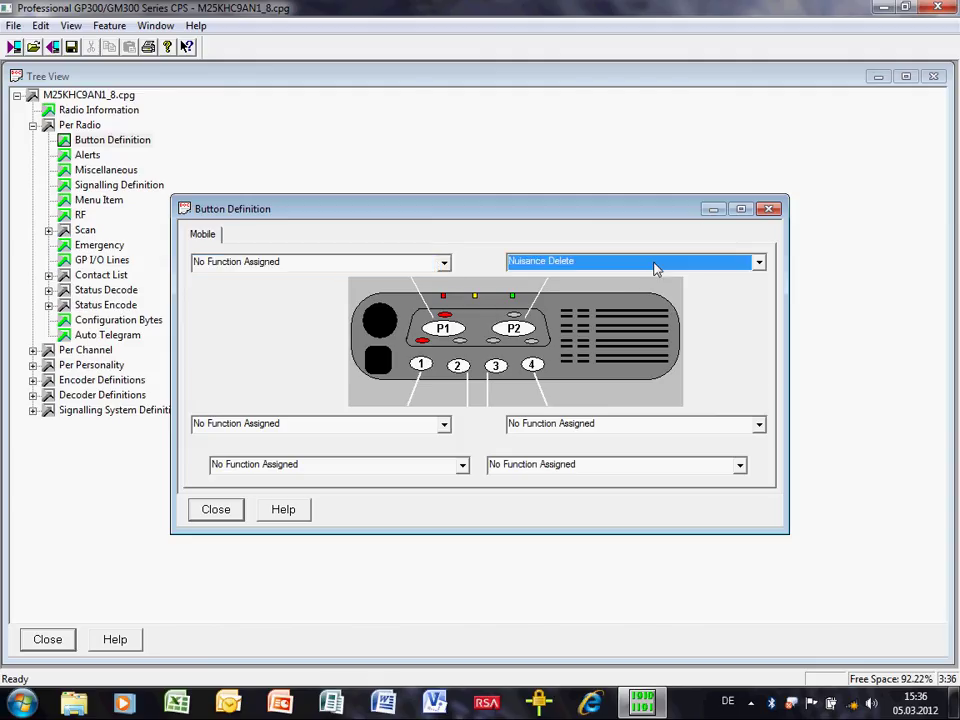
{"action": "key", "text": "n"}
{"action": "key", "text": "n"}
{"action": "left_click", "coordinate": [216, 510]}
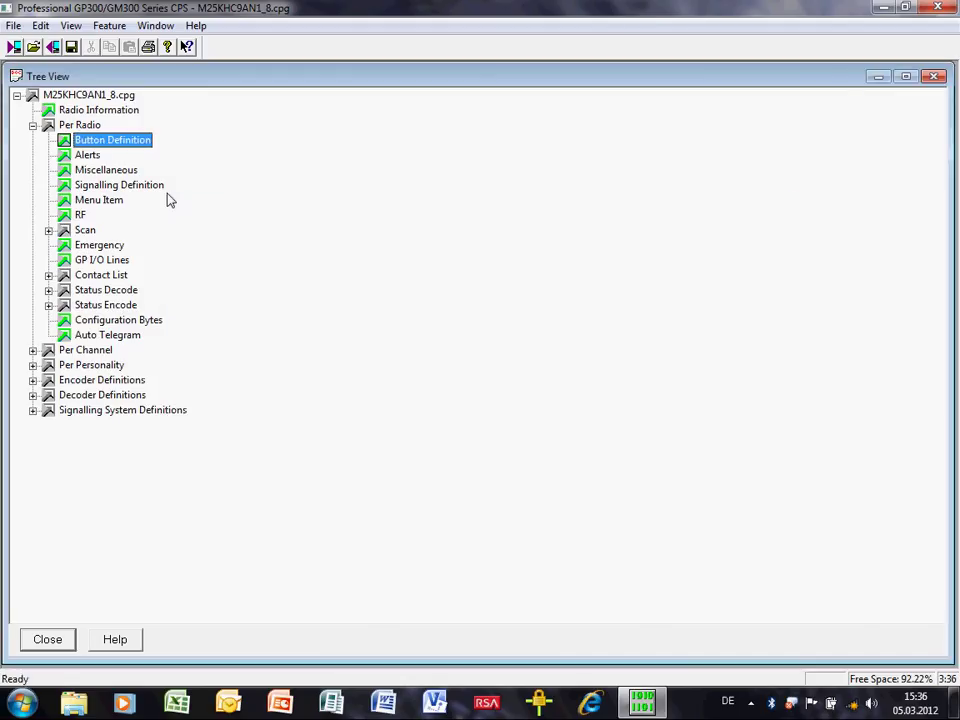
Step: In Per Radio Miscellaneous, set Rx Audio (Accessory Connector) to Flat Squelched
{"action": "double_click", "coordinate": [120, 173]}
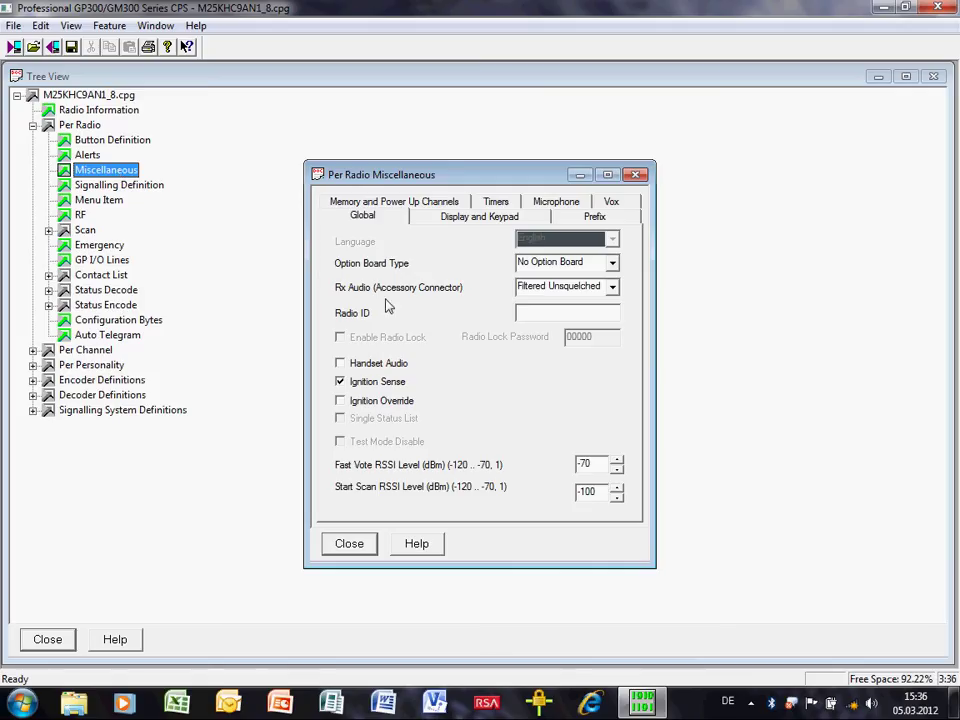
{"action": "left_click", "coordinate": [614, 290]}
{"action": "left_click", "coordinate": [615, 290]}
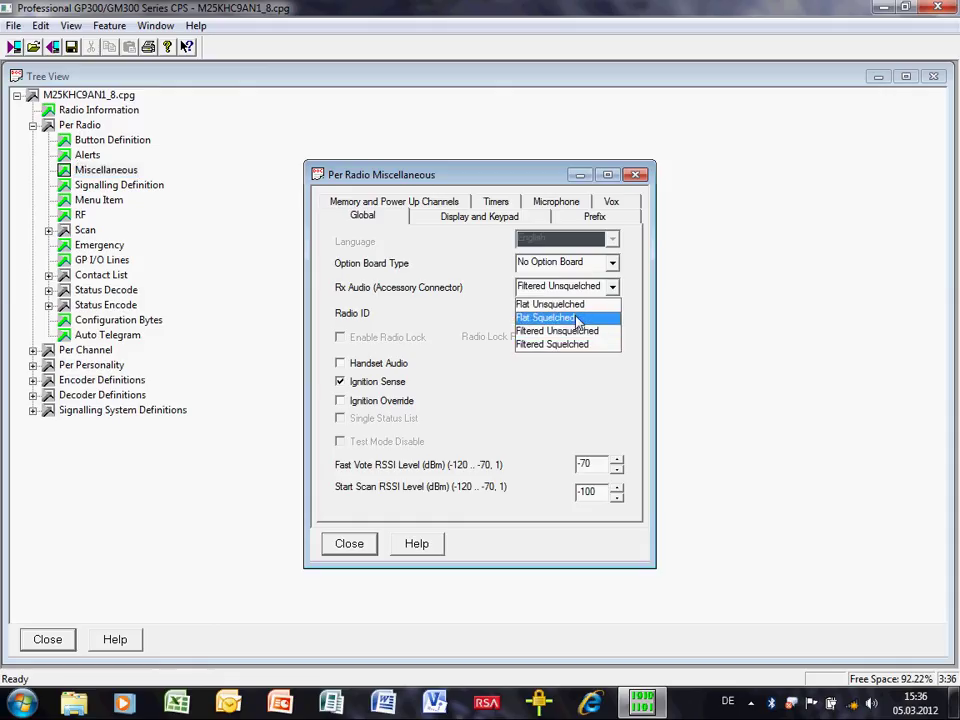
{"action": "left_click", "coordinate": [577, 319]}
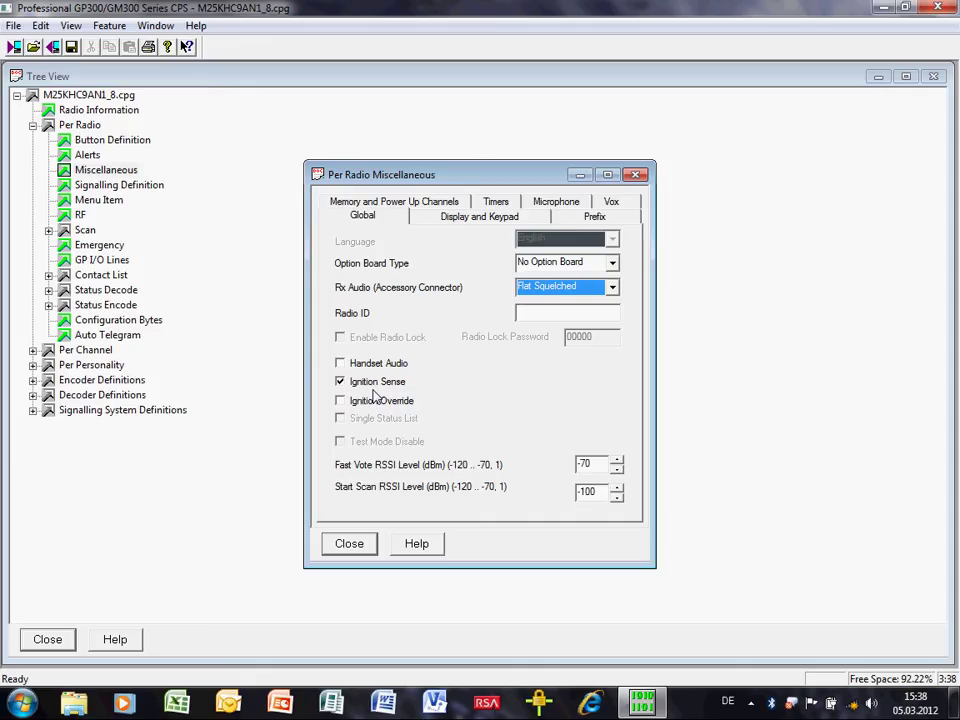
Step: Change the Tx Time Out Time on the Timers tab from 60 to 180 seconds
{"action": "left_click", "coordinate": [505, 205]}
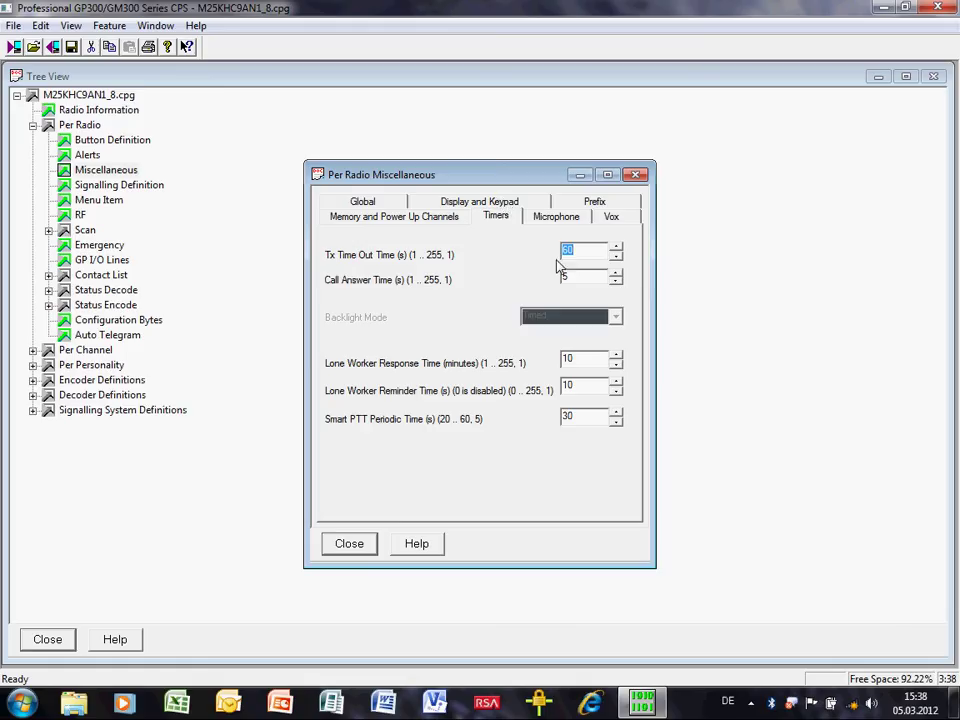
{"action": "double_click", "coordinate": [583, 251]}
{"action": "type", "text": "180"}
Step: Close the Miscellaneous settings and expand Per Channel to reveal Per Channel - 1
{"action": "left_click", "coordinate": [349, 544]}
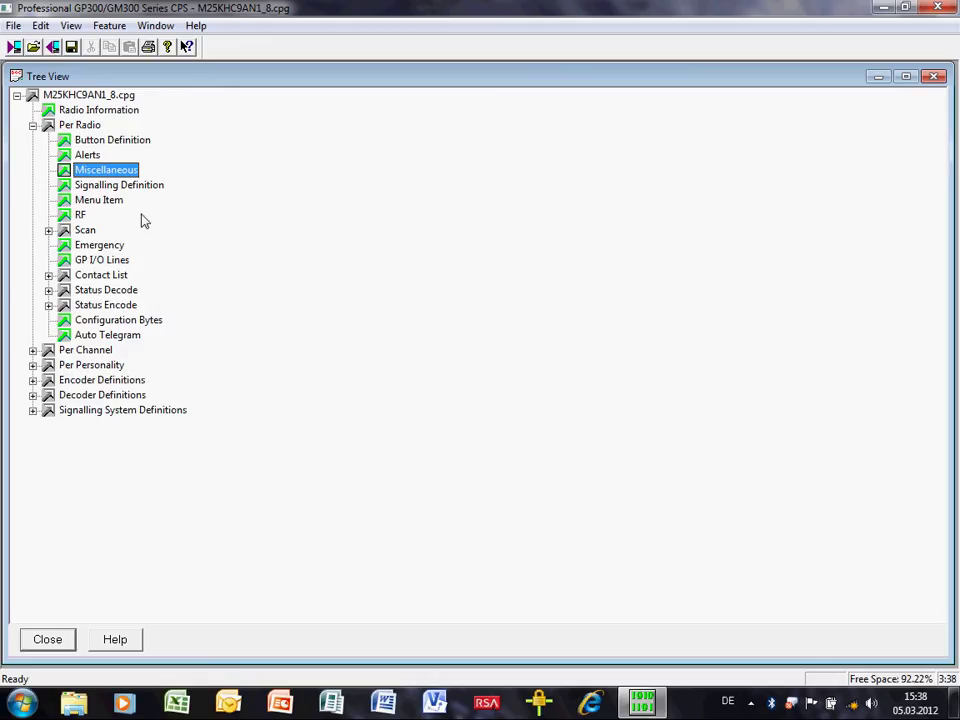
{"action": "key", "text": "Down"}
{"action": "key", "text": "Down"}
{"action": "key", "text": "Down"}
{"action": "key", "text": "Down"}
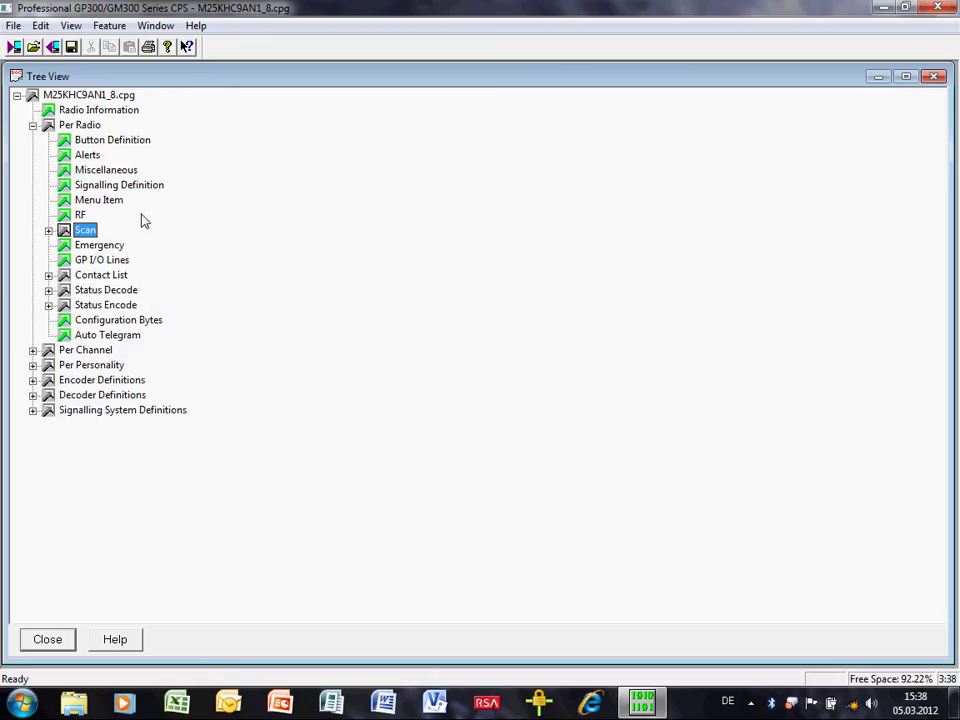
{"action": "key", "text": "Down"}
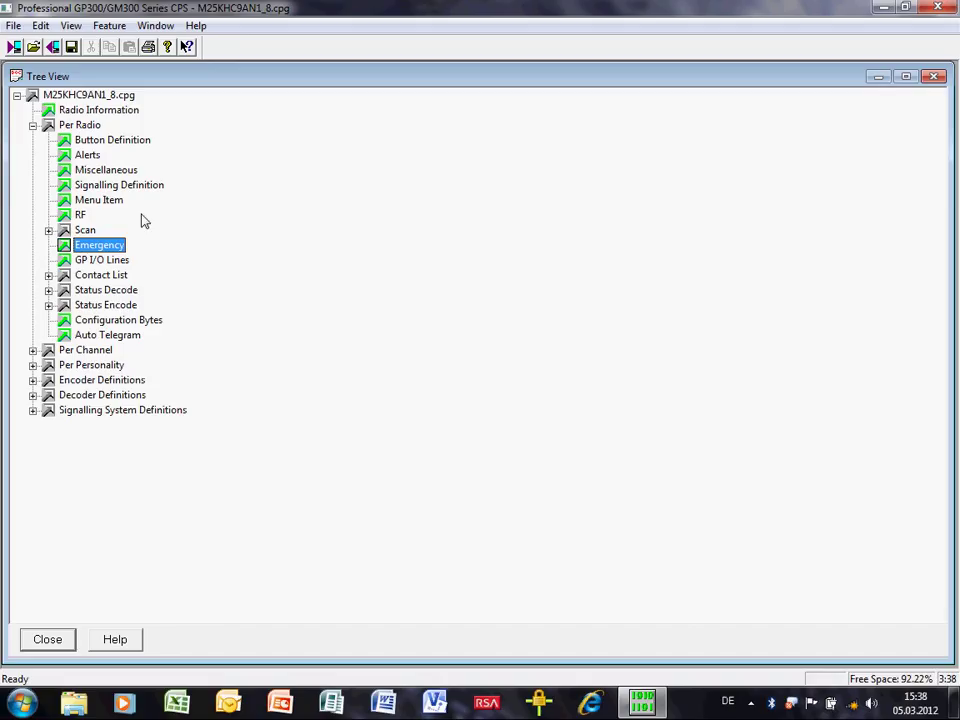
{"action": "key", "text": "Down"}
{"action": "key", "text": "Down"}
{"action": "key", "text": "Down"}
{"action": "key", "text": "Down"}
{"action": "key", "text": "Down"}
{"action": "key", "text": "Down"}
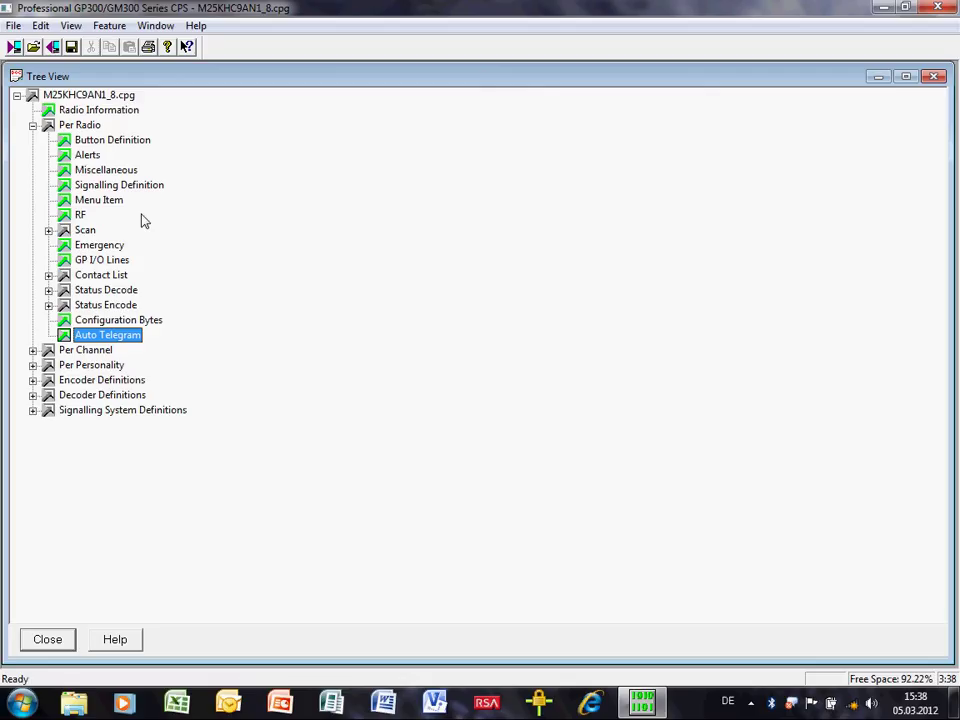
{"action": "key", "text": "Down"}
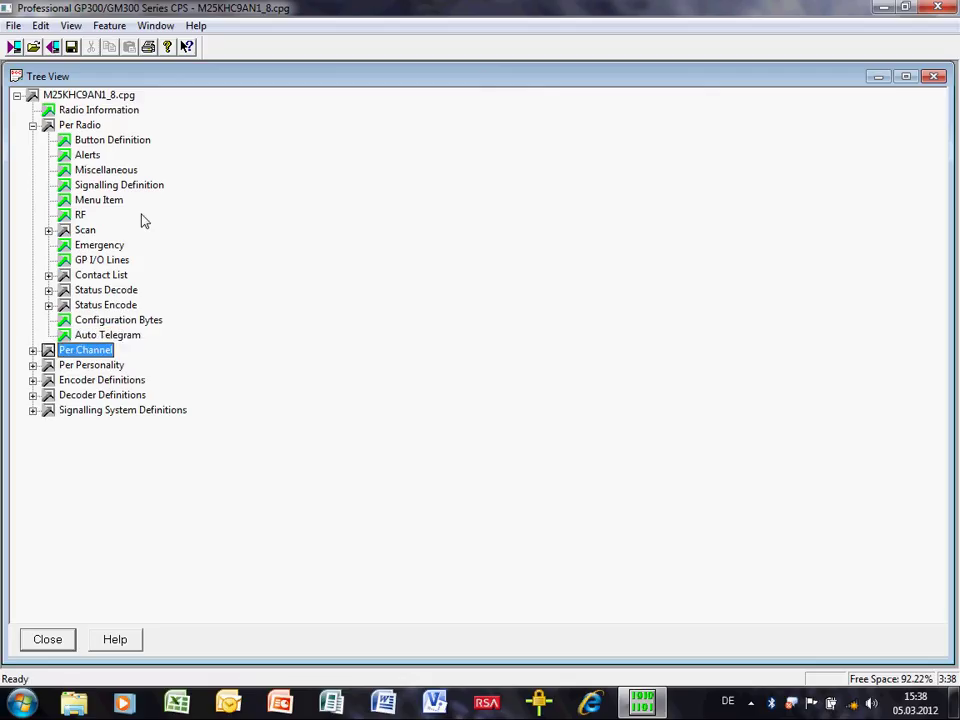
{"action": "left_click", "coordinate": [33, 350]}
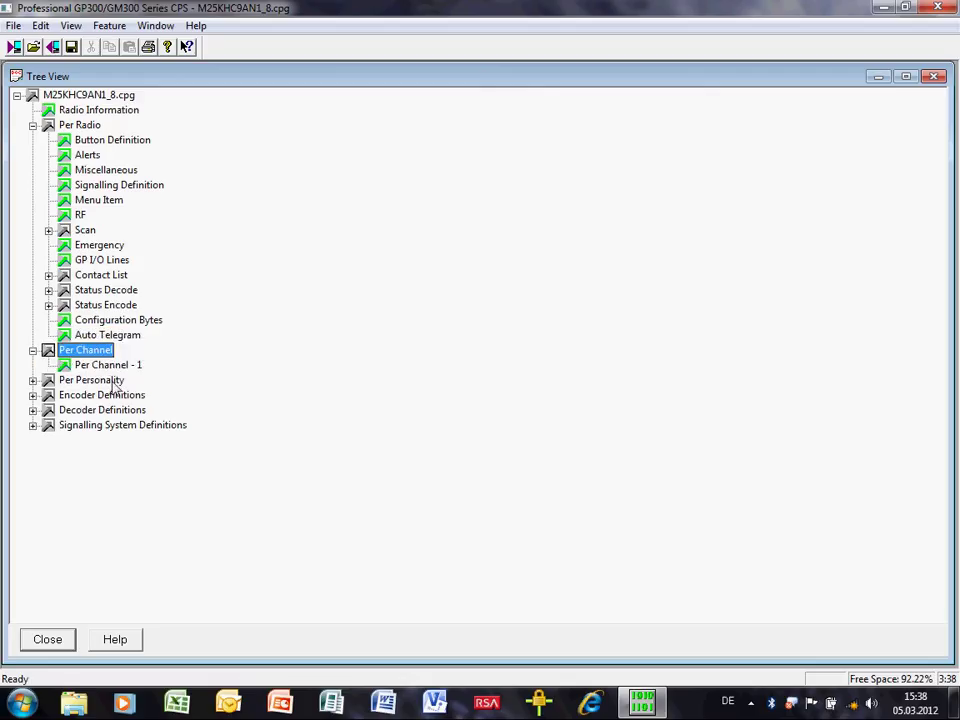
Step: Open Per Channel - 1 and review its TX/RX, Display, PL/DPL and Miscellaneous tabs
{"action": "double_click", "coordinate": [103, 366]}
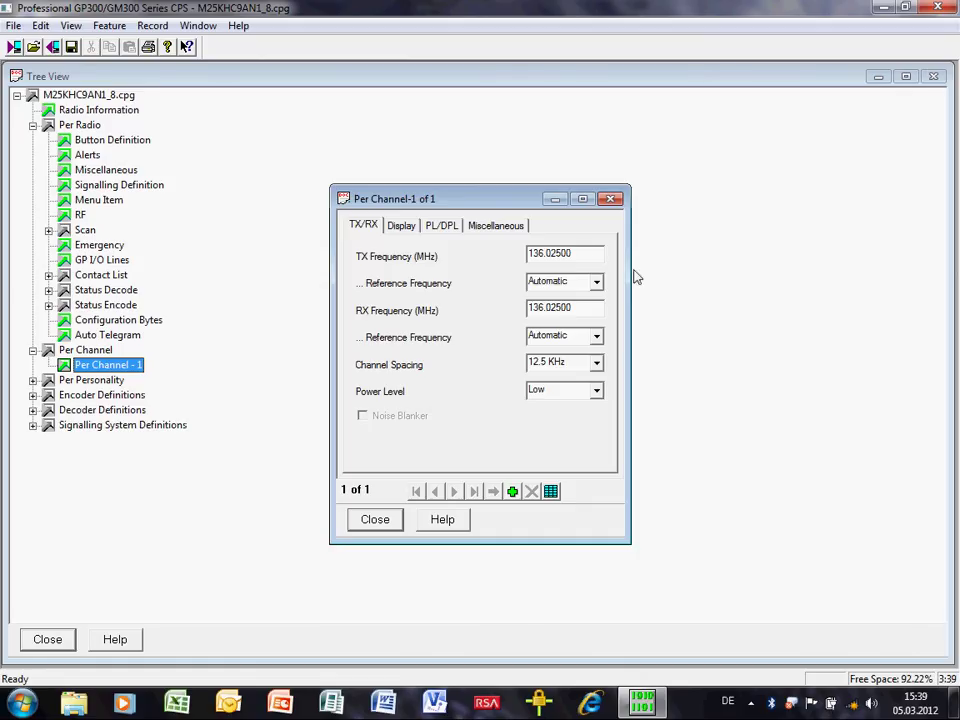
{"action": "double_click", "coordinate": [545, 312]}
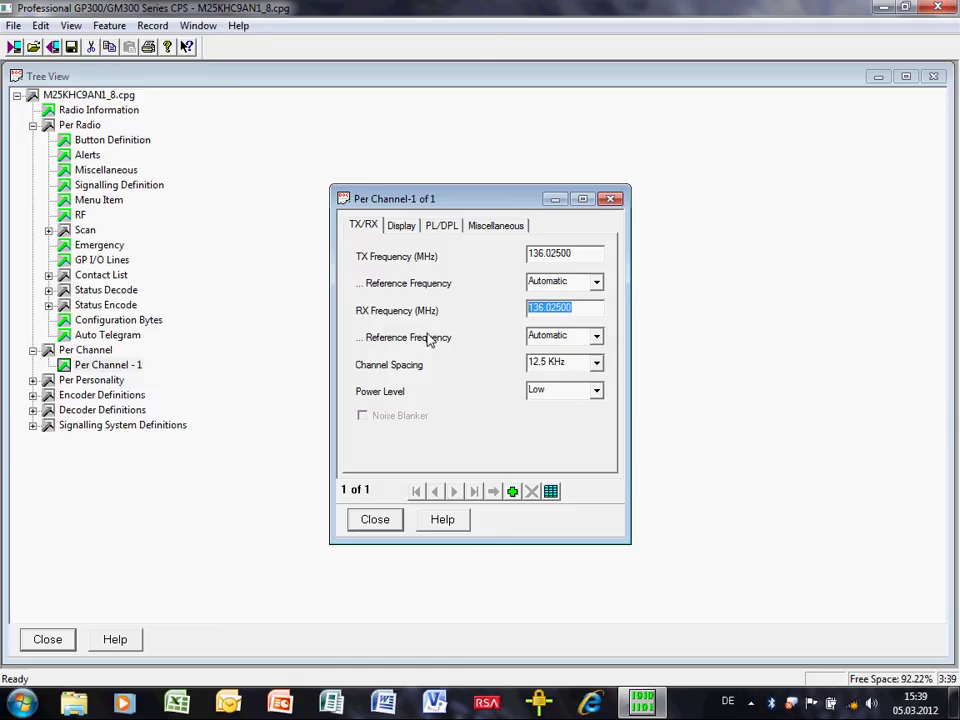
{"action": "left_click", "coordinate": [401, 228]}
{"action": "left_click", "coordinate": [440, 227]}
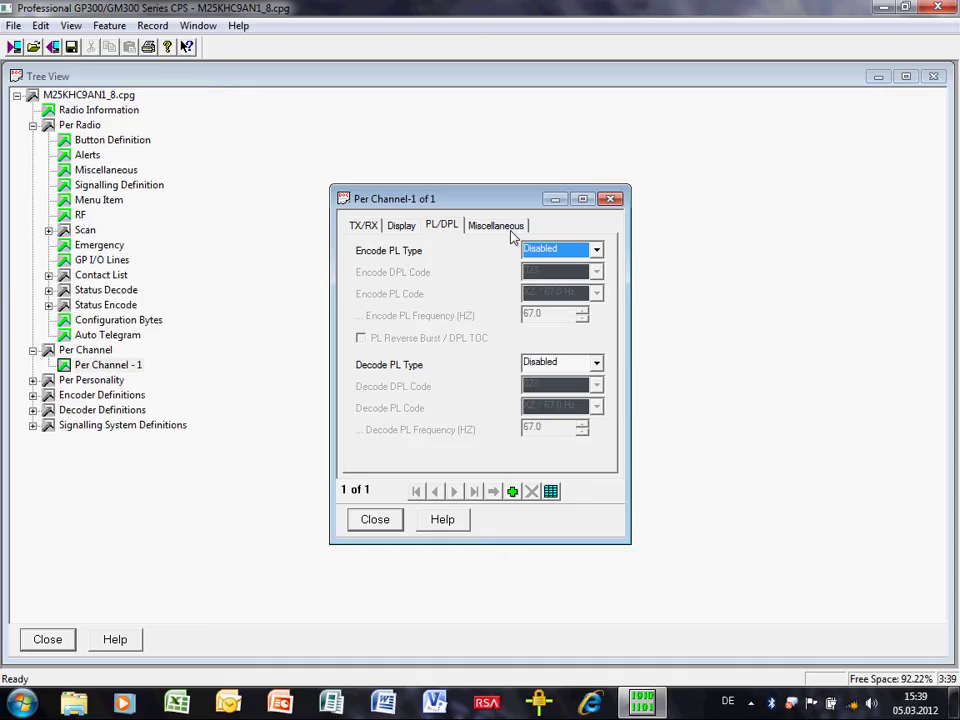
{"action": "left_click", "coordinate": [505, 227]}
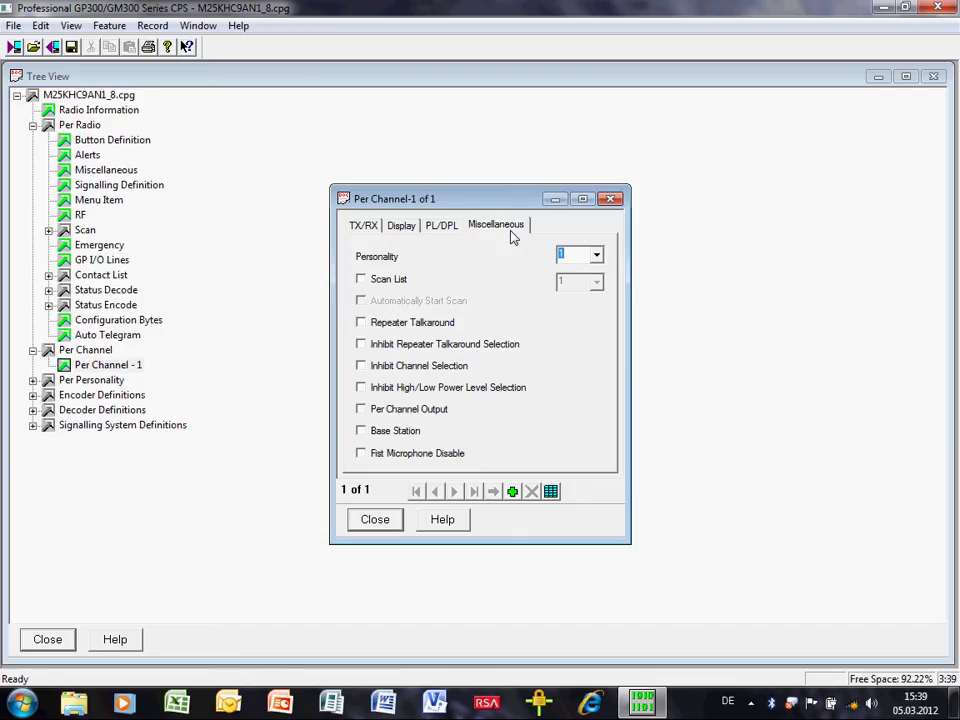
Step: Close the channel settings and open Per Personality - 1 at its Squelch and Miscellaneous tabs
{"action": "left_click", "coordinate": [377, 520]}
{"action": "left_click", "coordinate": [32, 380]}
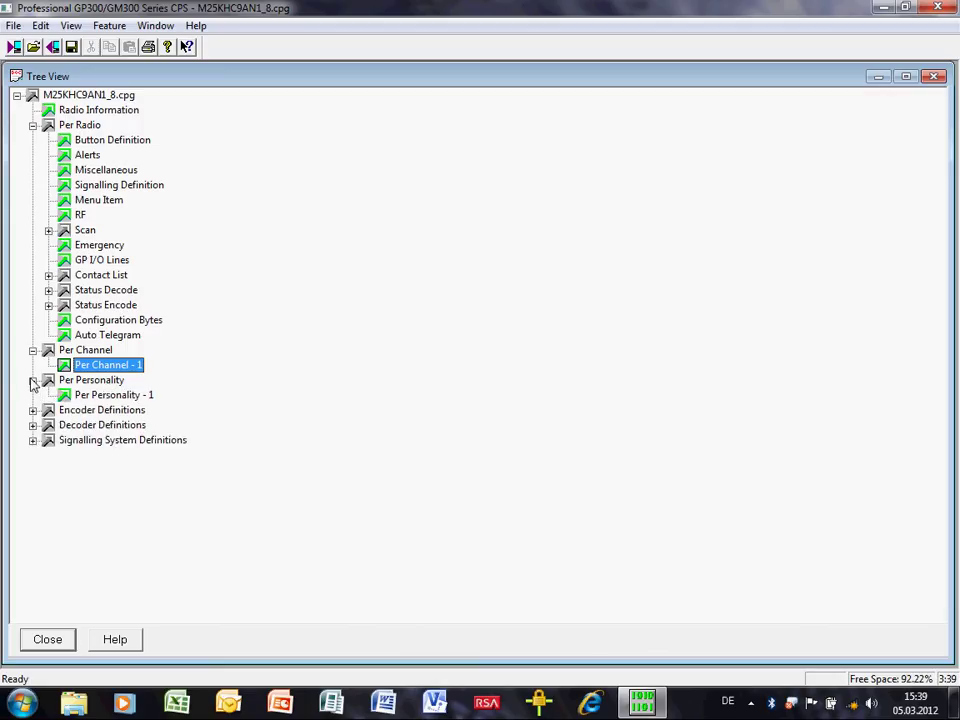
{"action": "double_click", "coordinate": [100, 395]}
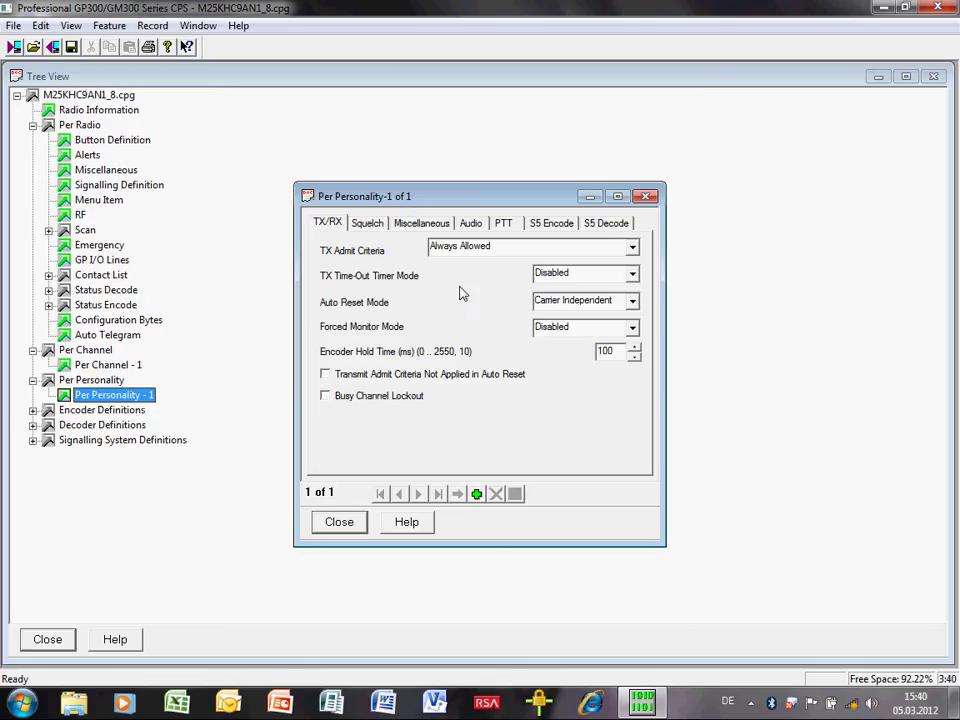
{"action": "left_click", "coordinate": [372, 224]}
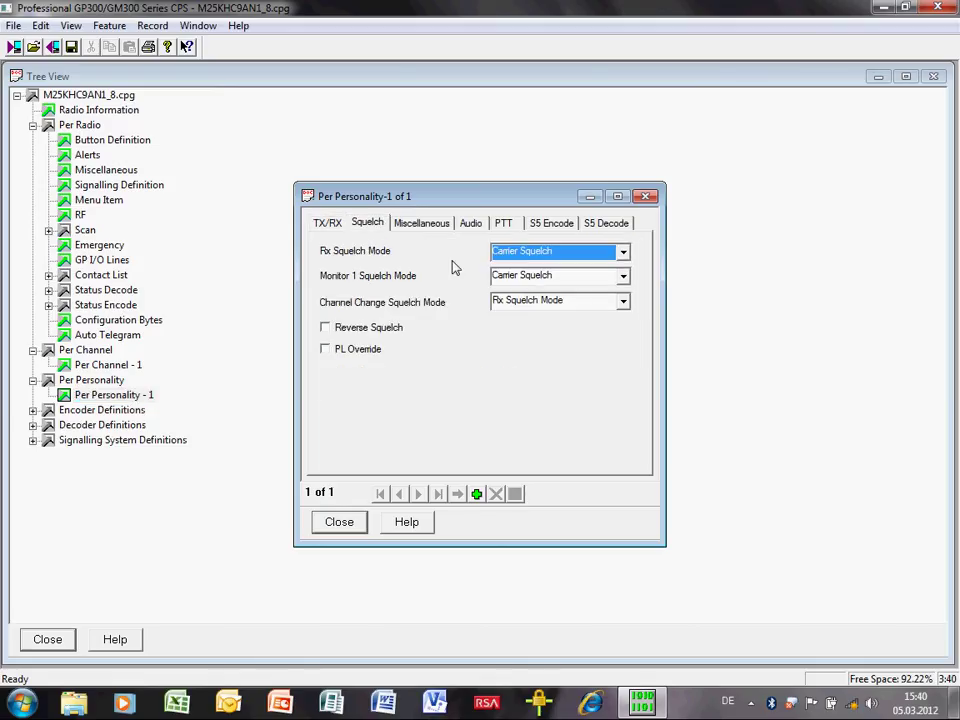
{"action": "left_click", "coordinate": [428, 224]}
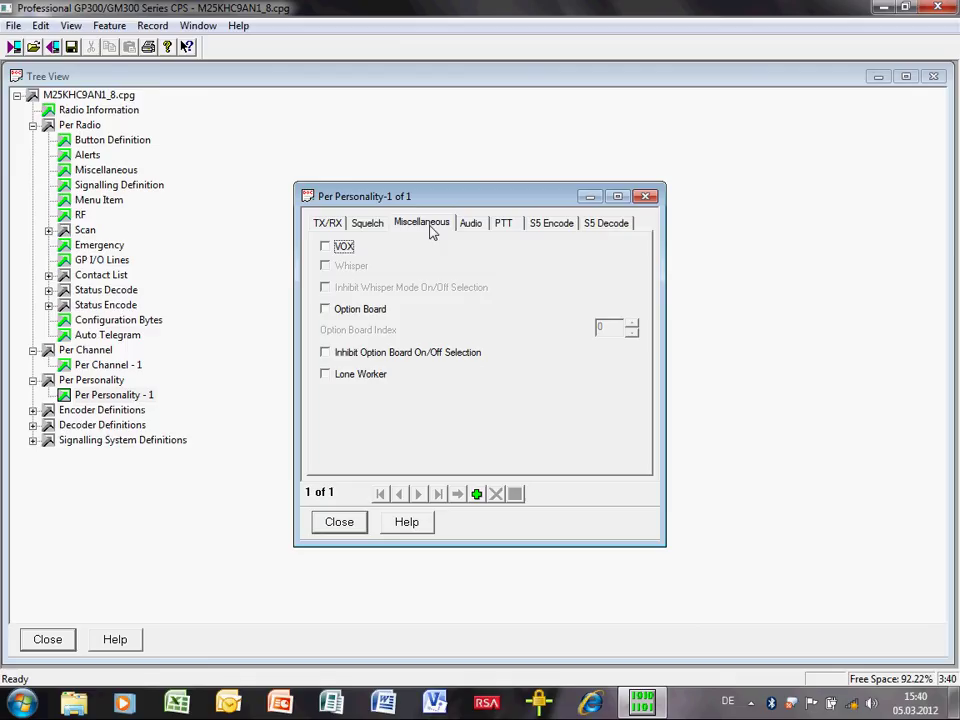
Step: Turn off Voice Pre-emphasis/De-emphasis and Low Level Expansion, then close Per Personality - 1
{"action": "left_click", "coordinate": [472, 224]}
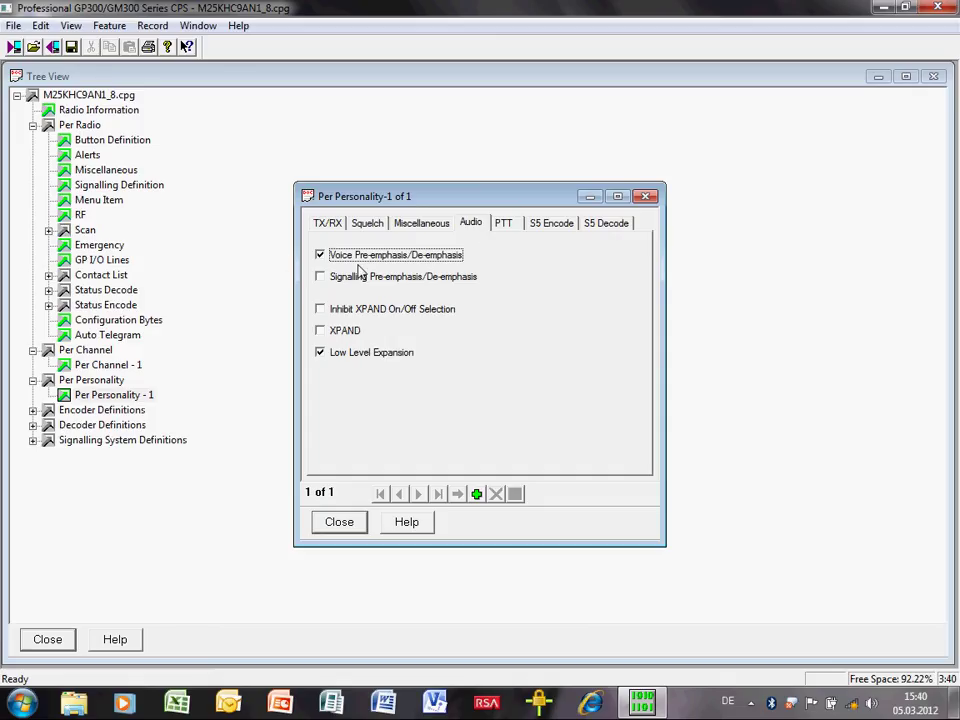
{"action": "left_click", "coordinate": [397, 258]}
{"action": "left_click", "coordinate": [346, 356]}
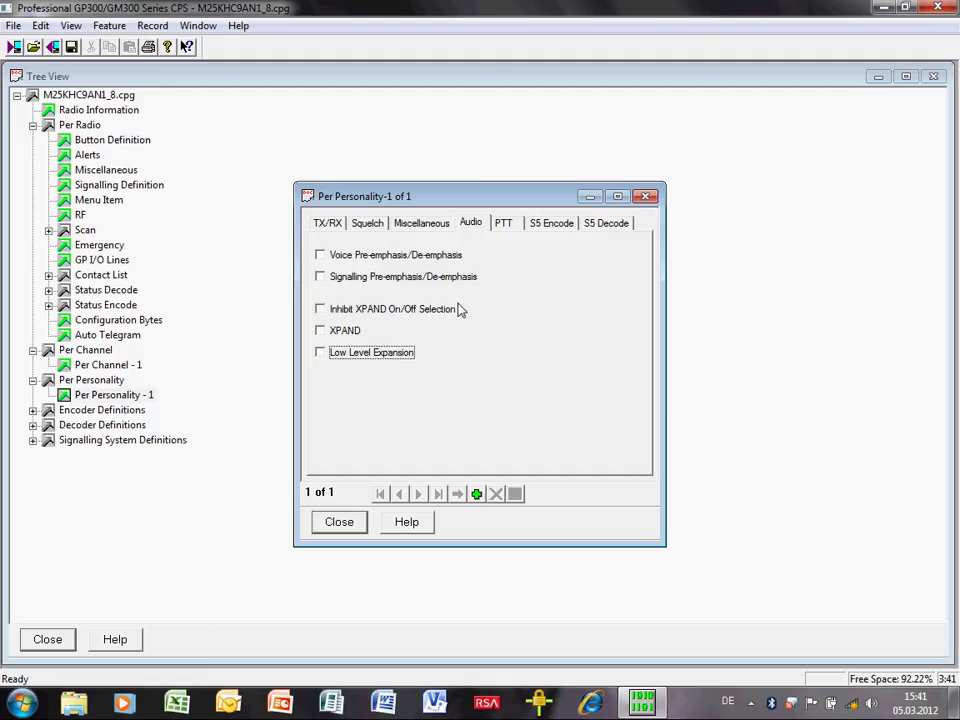
{"action": "left_click", "coordinate": [551, 226]}
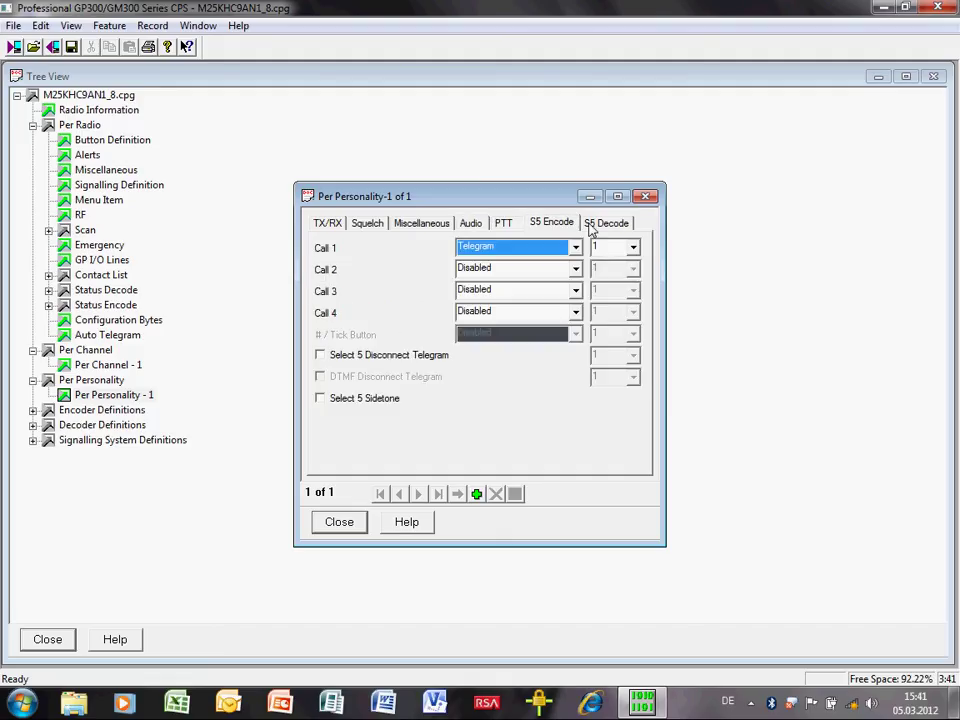
{"action": "left_click", "coordinate": [600, 225]}
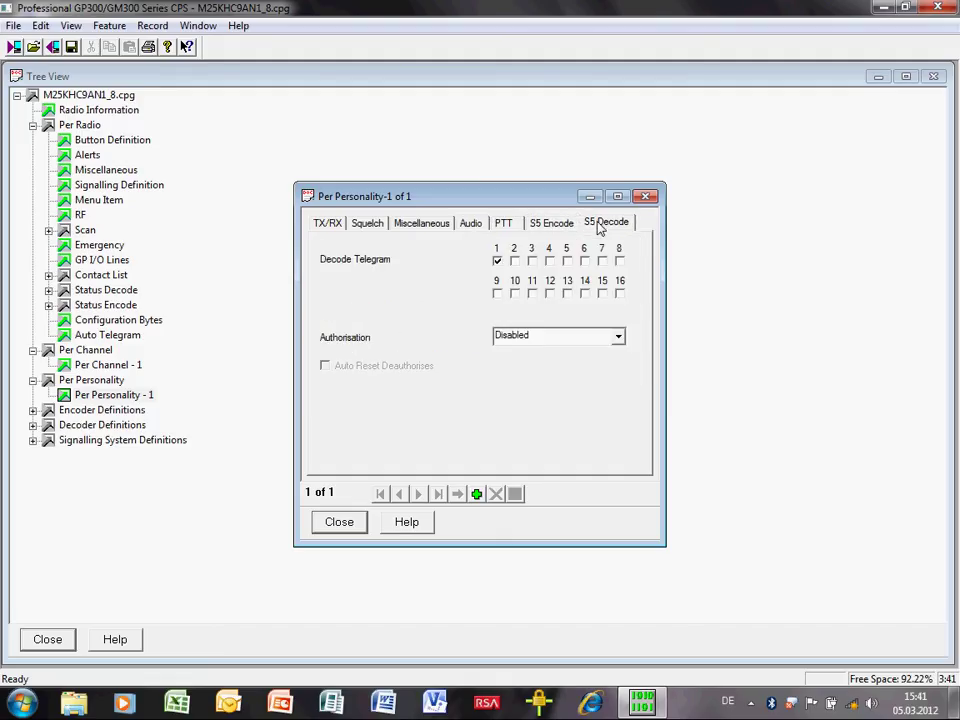
{"action": "left_click", "coordinate": [332, 527]}
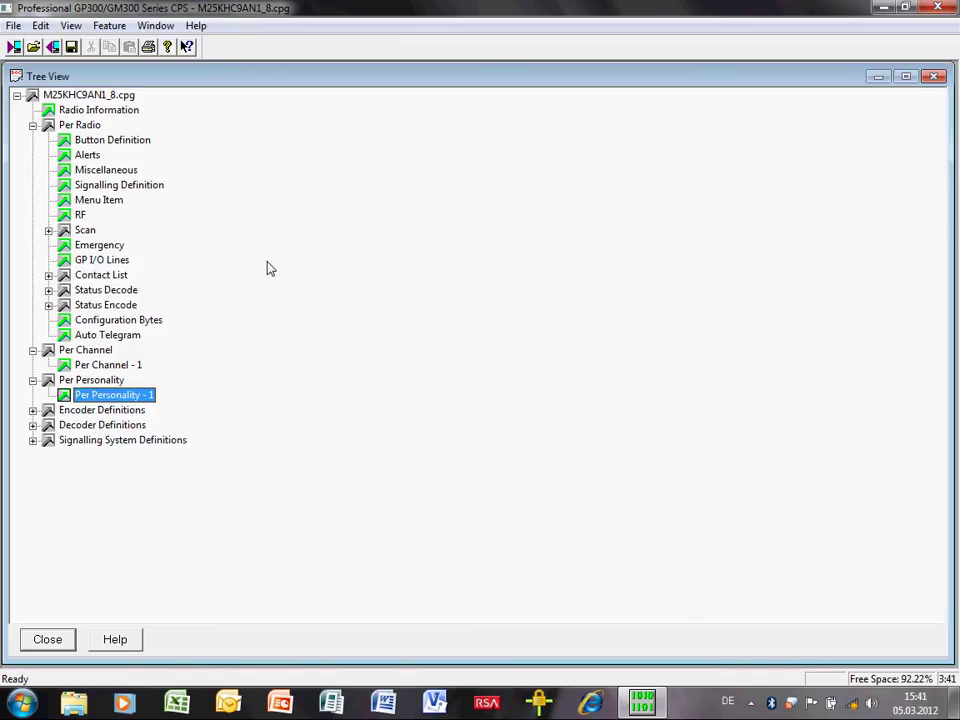
Step: In GP I/O Lines, set the Accessory Package to General I/O Package after trying the RICK options
{"action": "double_click", "coordinate": [117, 262]}
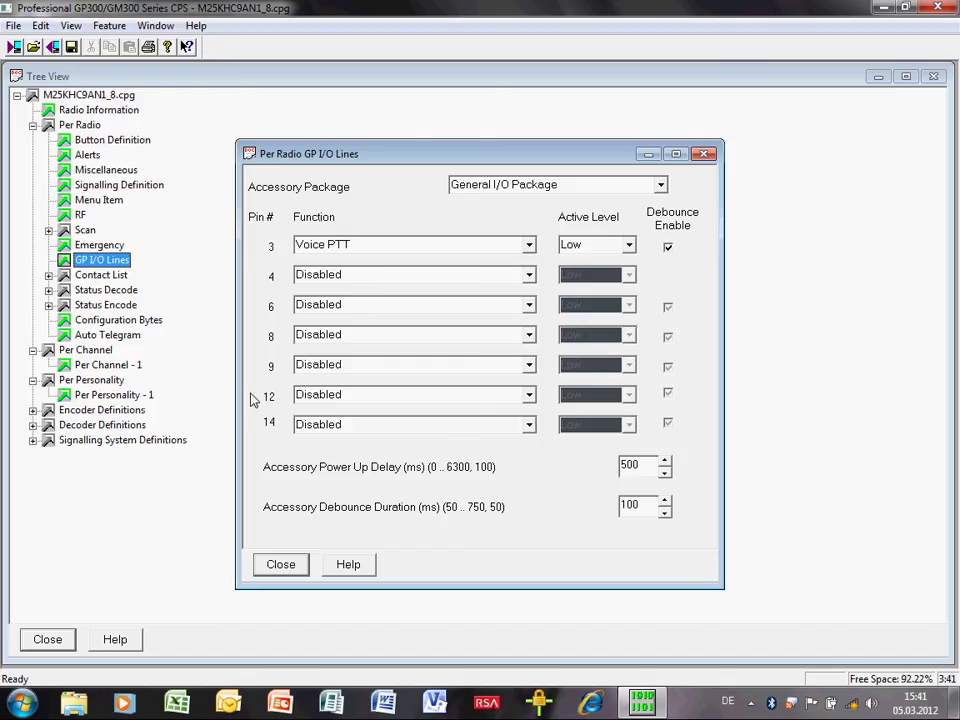
{"action": "left_click", "coordinate": [603, 186]}
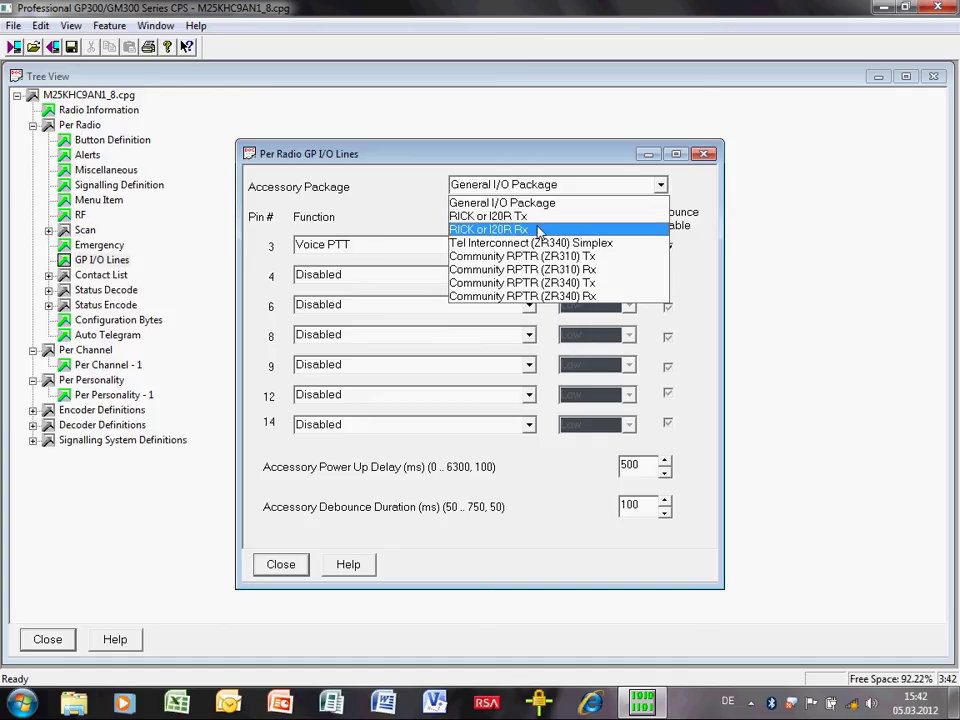
{"action": "left_click", "coordinate": [538, 231]}
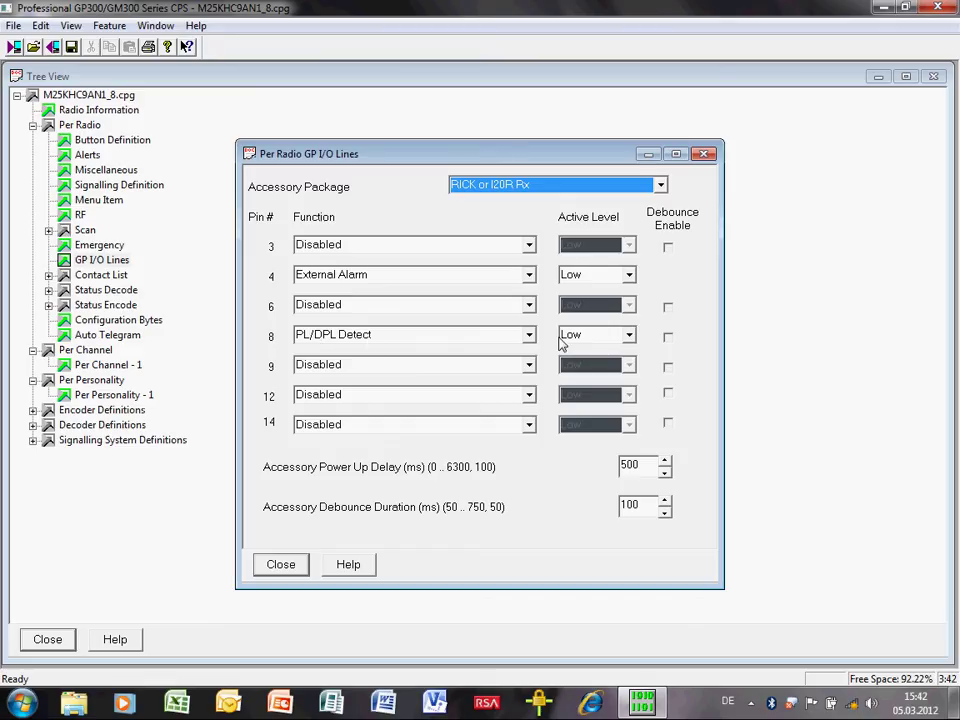
{"action": "left_click", "coordinate": [659, 185]}
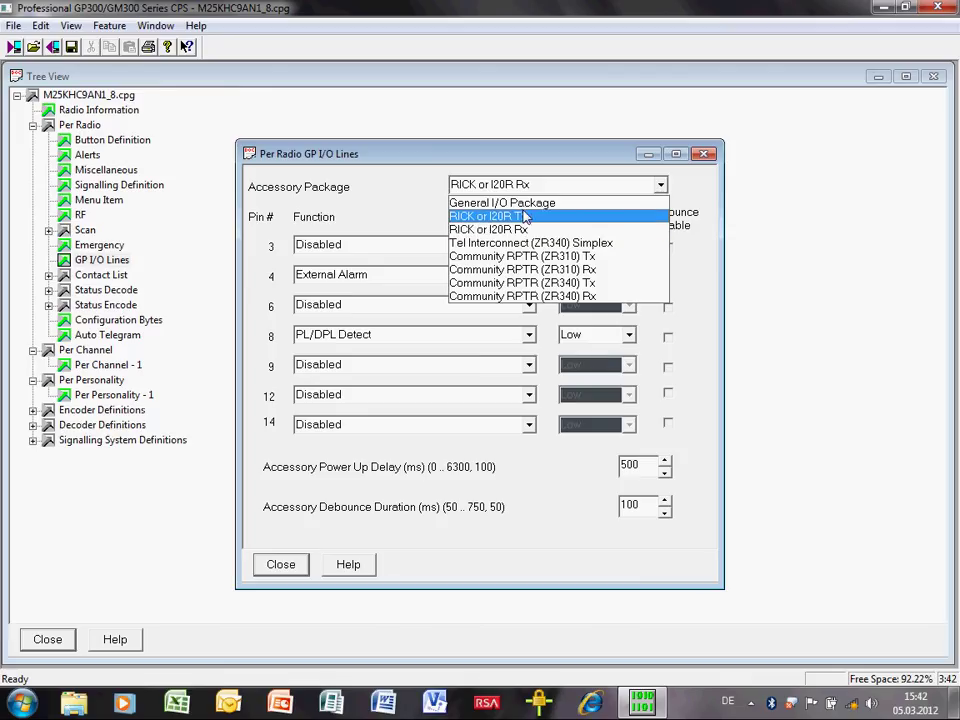
{"action": "left_click", "coordinate": [524, 217]}
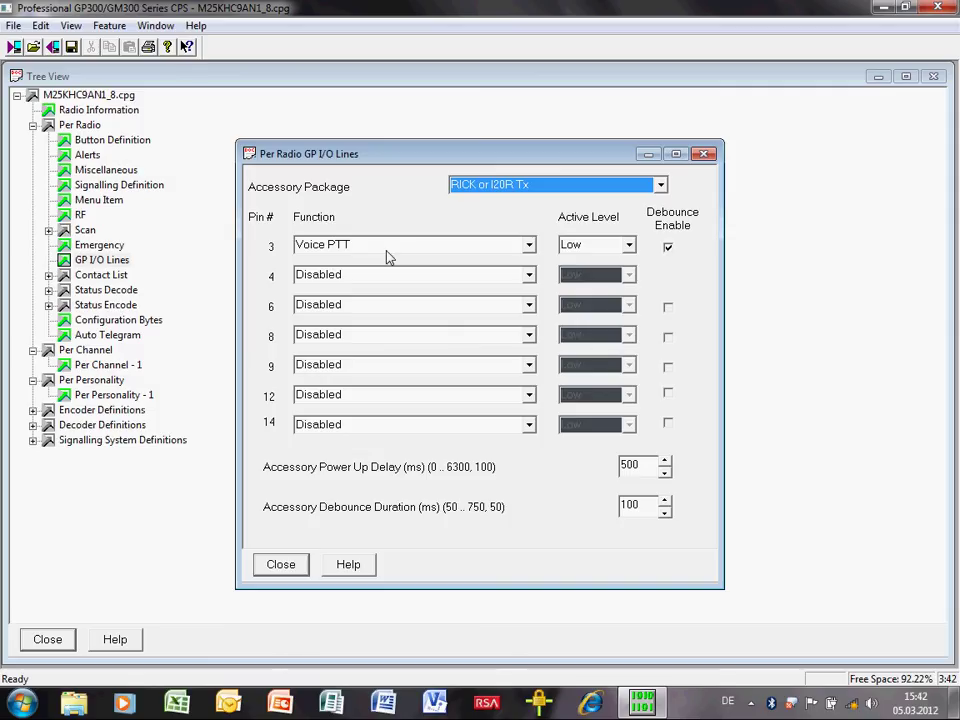
{"action": "left_click", "coordinate": [665, 184]}
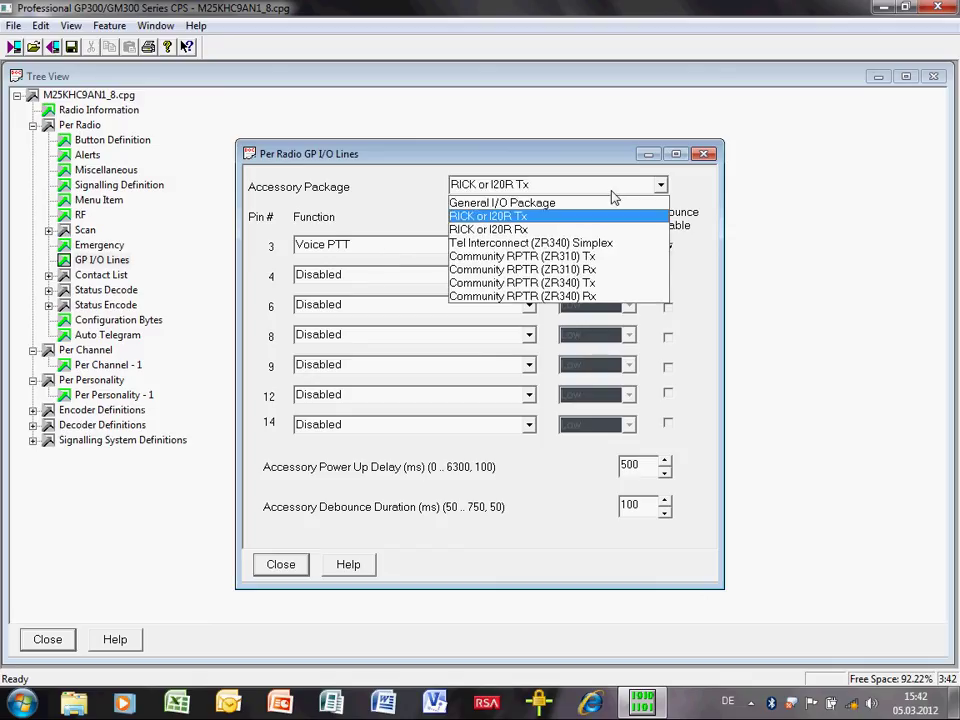
{"action": "left_click", "coordinate": [567, 203]}
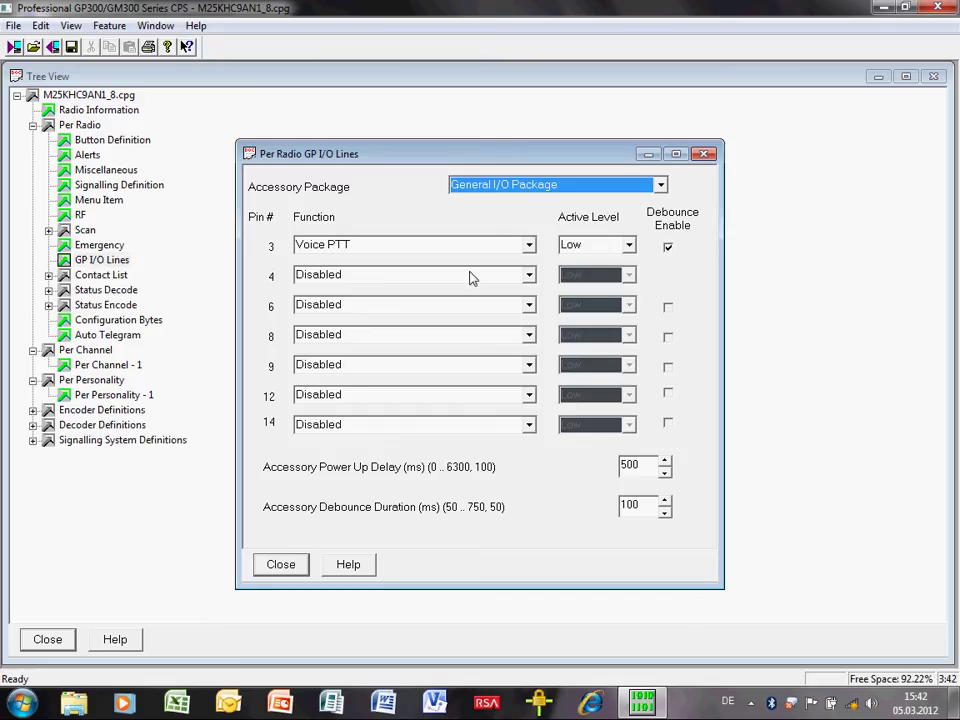
Step: Set the pin 8 function to Carrier Detect instead of PL/DPL Detect
{"action": "left_click", "coordinate": [529, 335]}
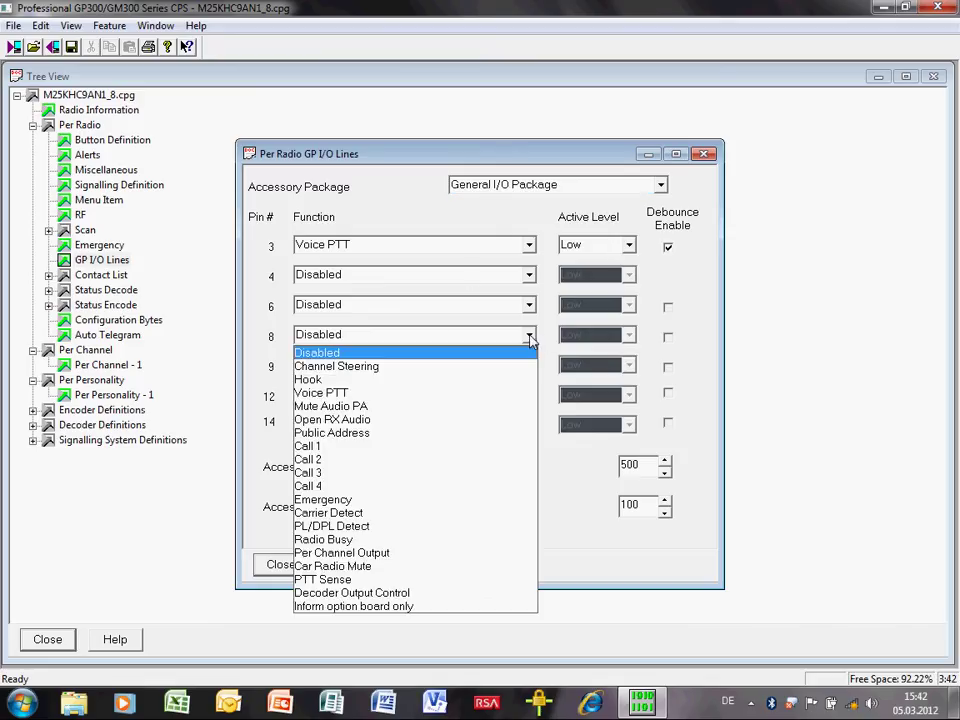
{"action": "left_click", "coordinate": [365, 526]}
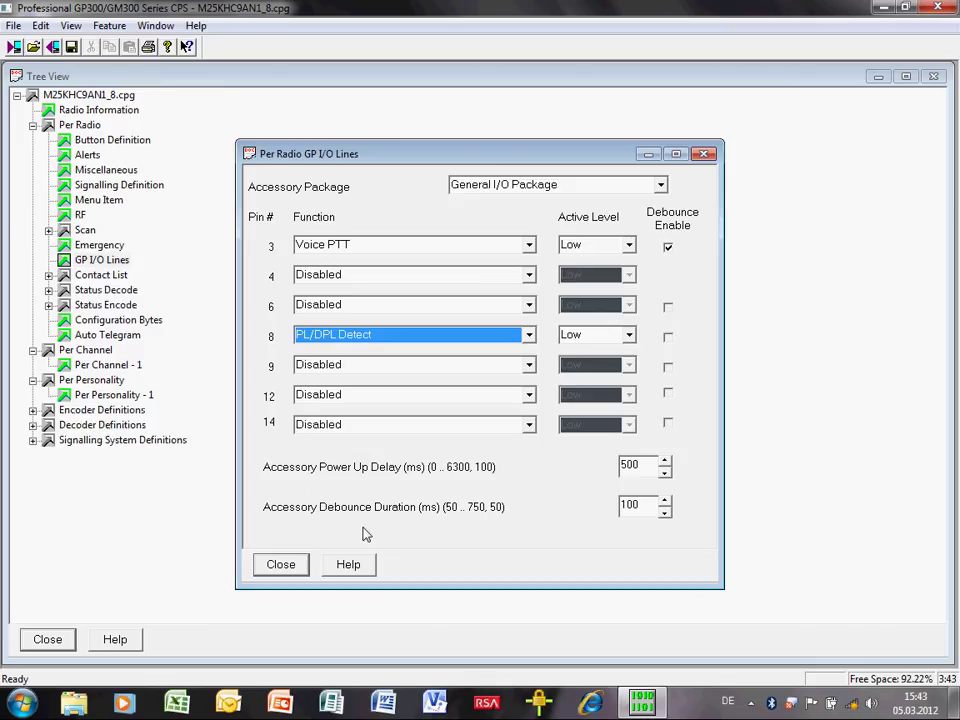
{"action": "left_click", "coordinate": [531, 334]}
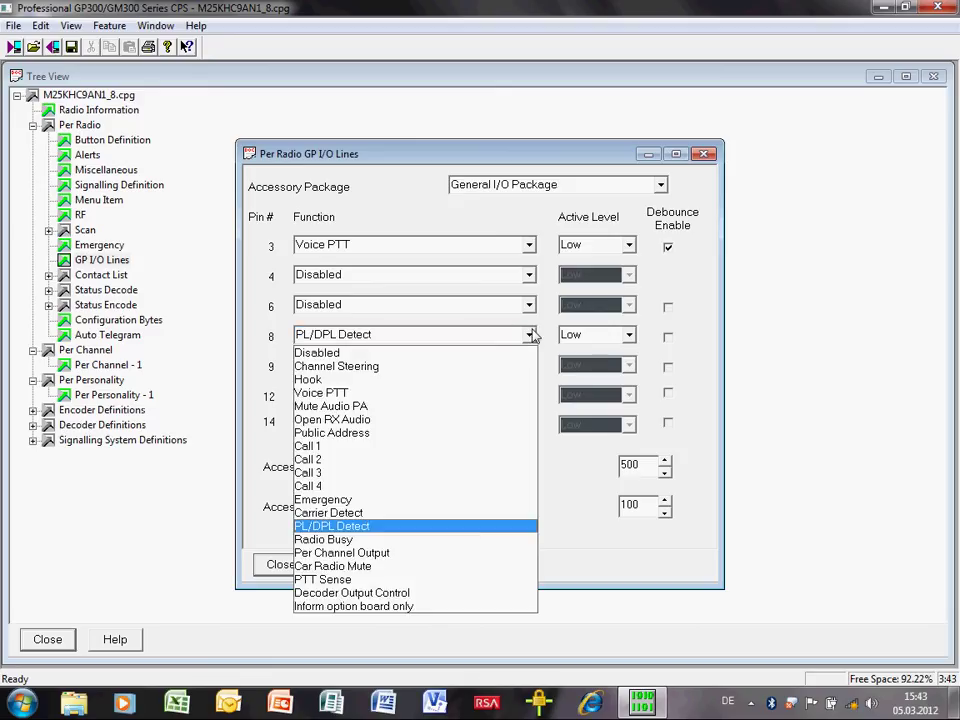
{"action": "left_click", "coordinate": [340, 513]}
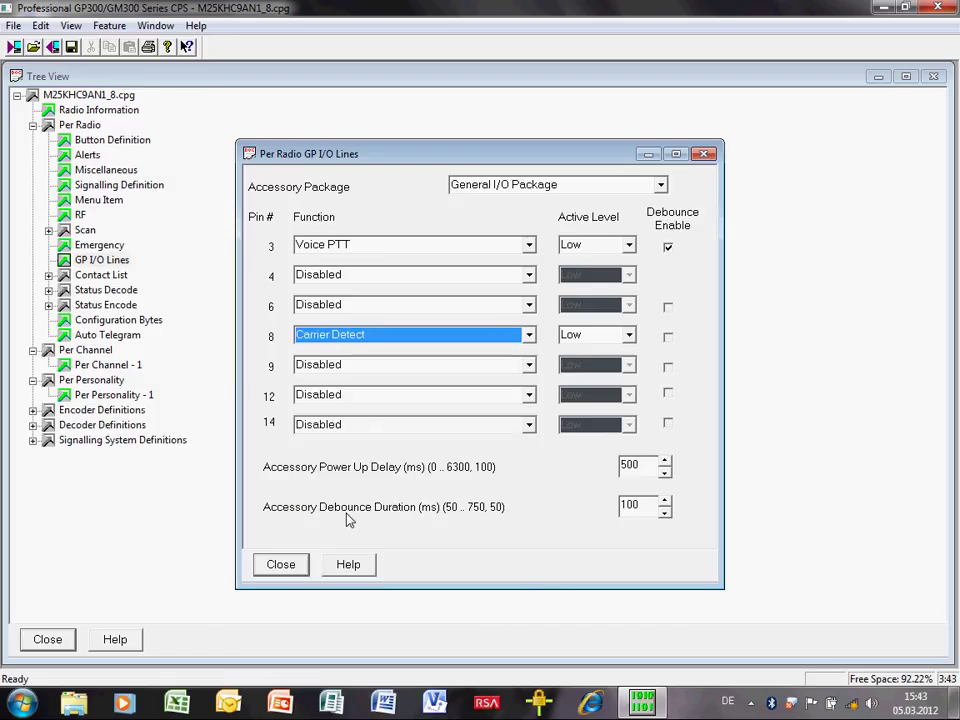
Step: Leave Debounce Enable unchecked for the pin 3 Voice PTT line
{"action": "left_click", "coordinate": [669, 249]}
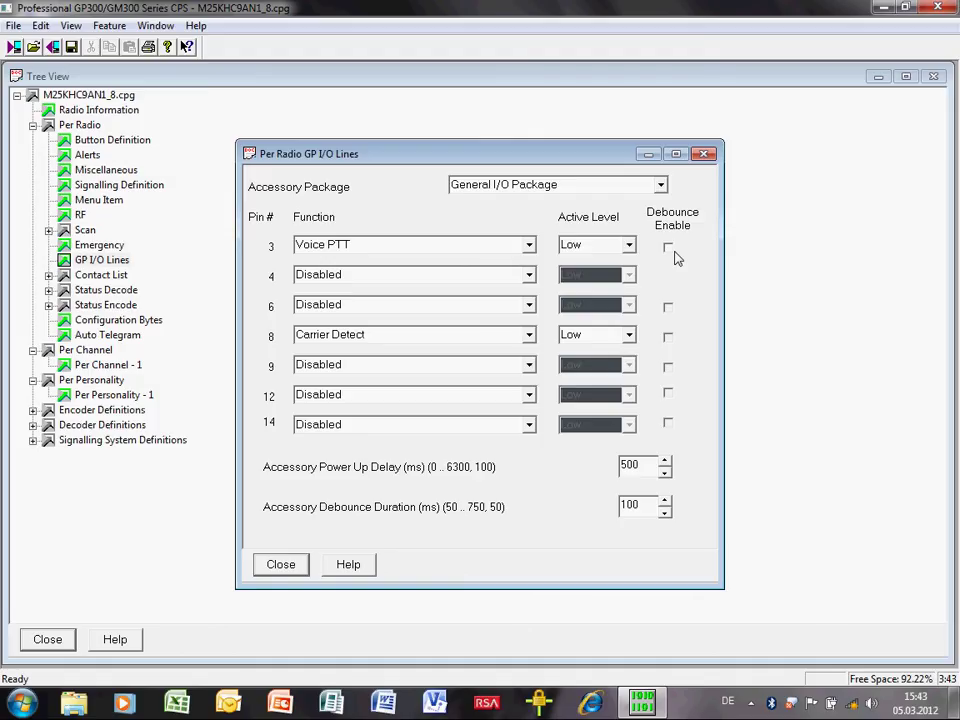
{"action": "left_click", "coordinate": [674, 257]}
{"action": "left_click", "coordinate": [647, 506]}
{"action": "left_click", "coordinate": [668, 247]}
Step: Close GP I/O Lines, check the Miscellaneous radio settings, then recheck and close GP I/O Lines
{"action": "left_click", "coordinate": [281, 565]}
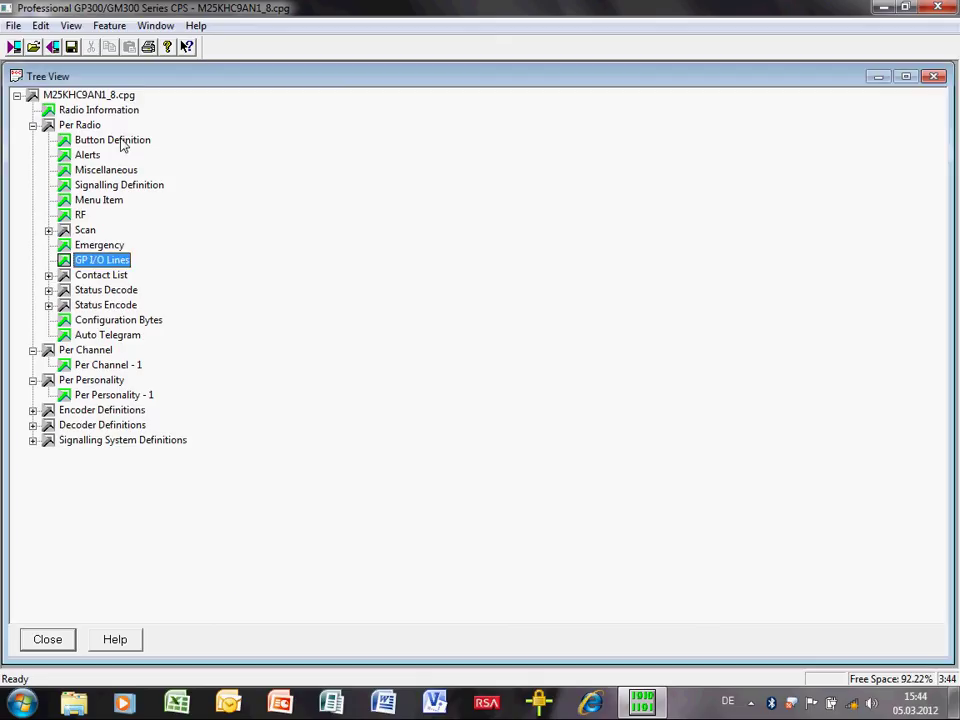
{"action": "double_click", "coordinate": [118, 170]}
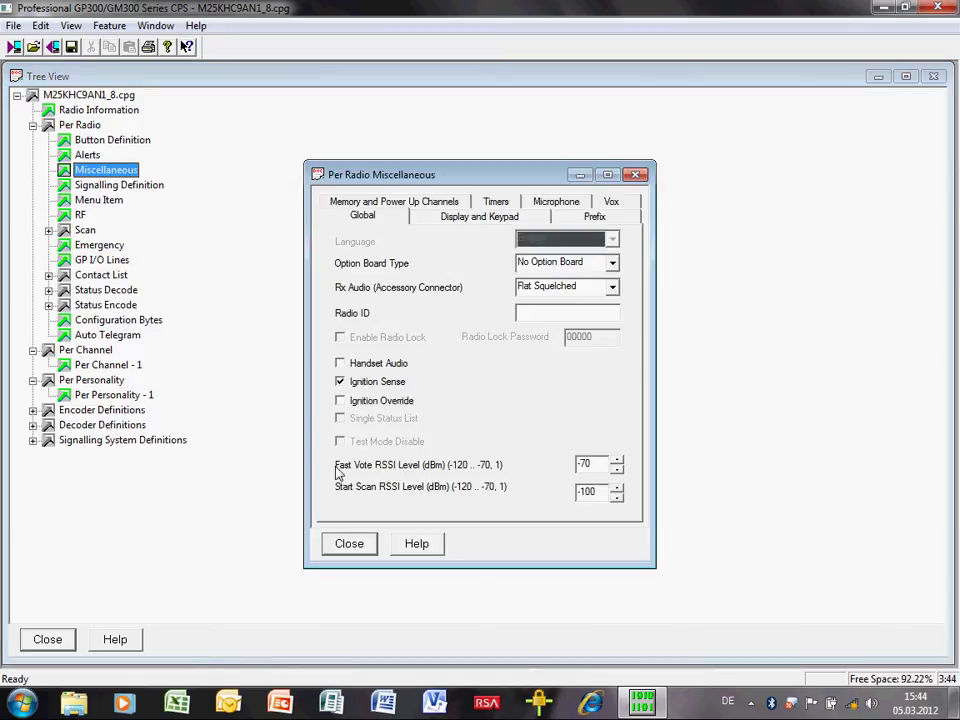
{"action": "left_click", "coordinate": [336, 543]}
{"action": "double_click", "coordinate": [104, 262]}
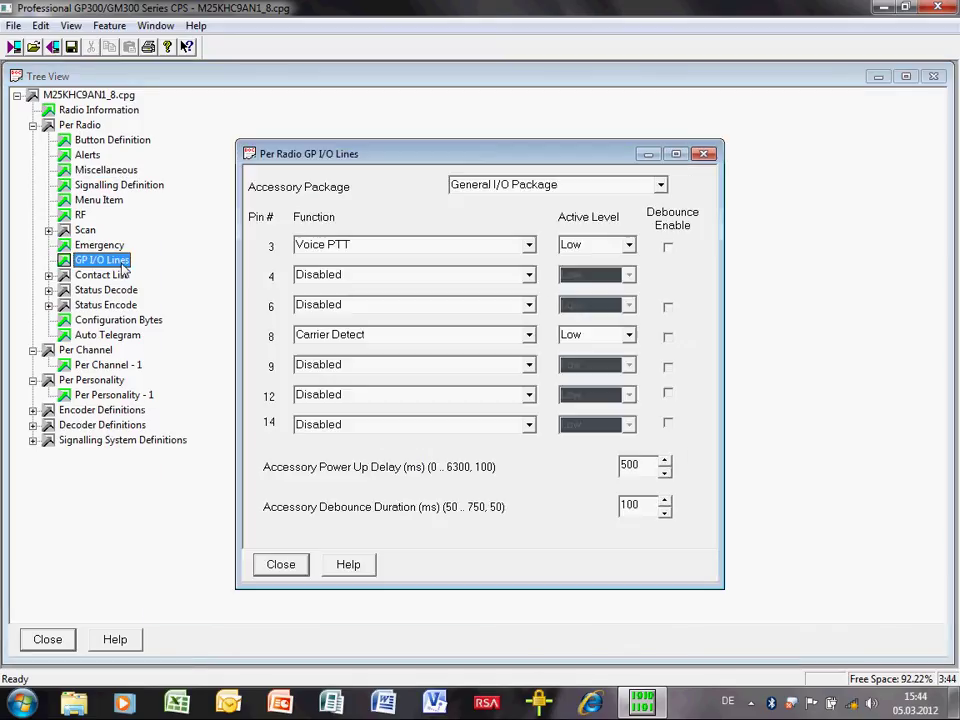
{"action": "left_click", "coordinate": [270, 563]}
Step: Review the Audio options of Per Personality - 1 and close it
{"action": "double_click", "coordinate": [128, 394]}
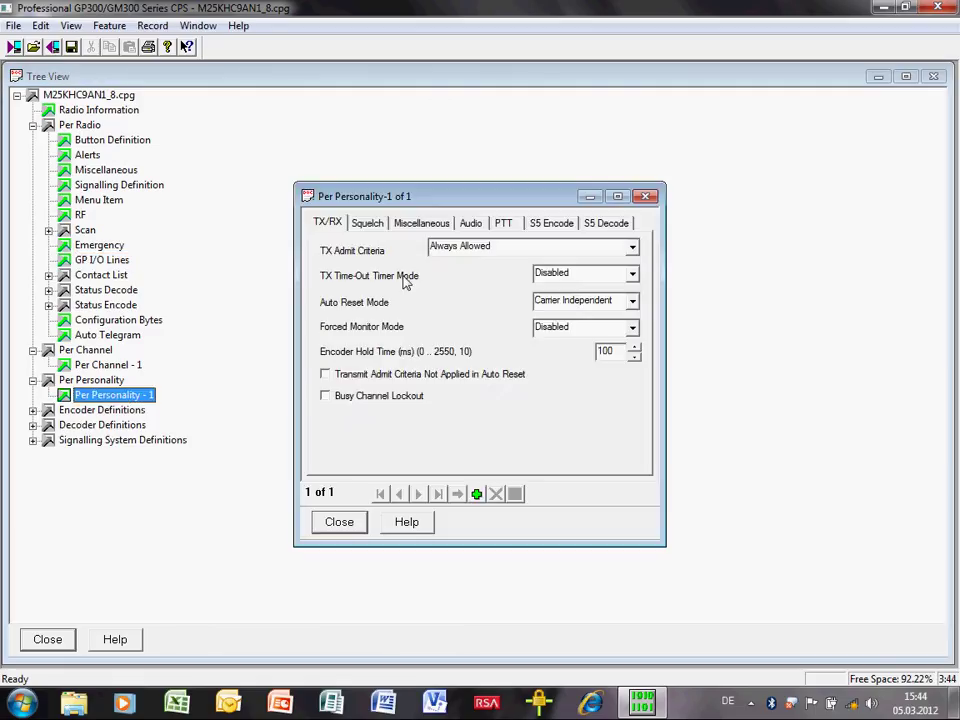
{"action": "left_click", "coordinate": [471, 224]}
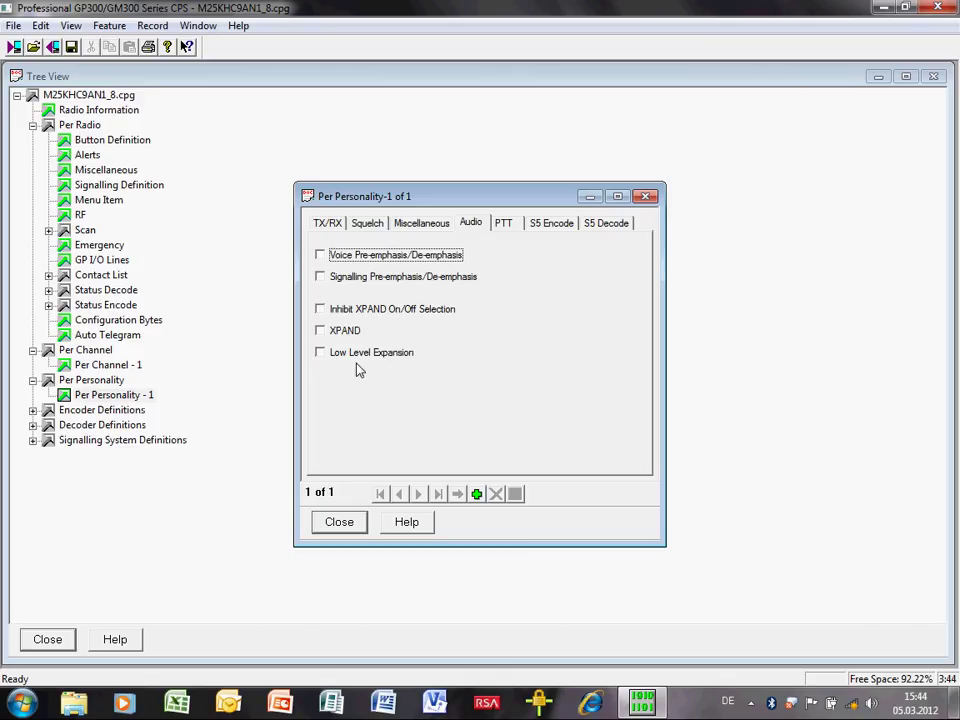
{"action": "left_click", "coordinate": [339, 522]}
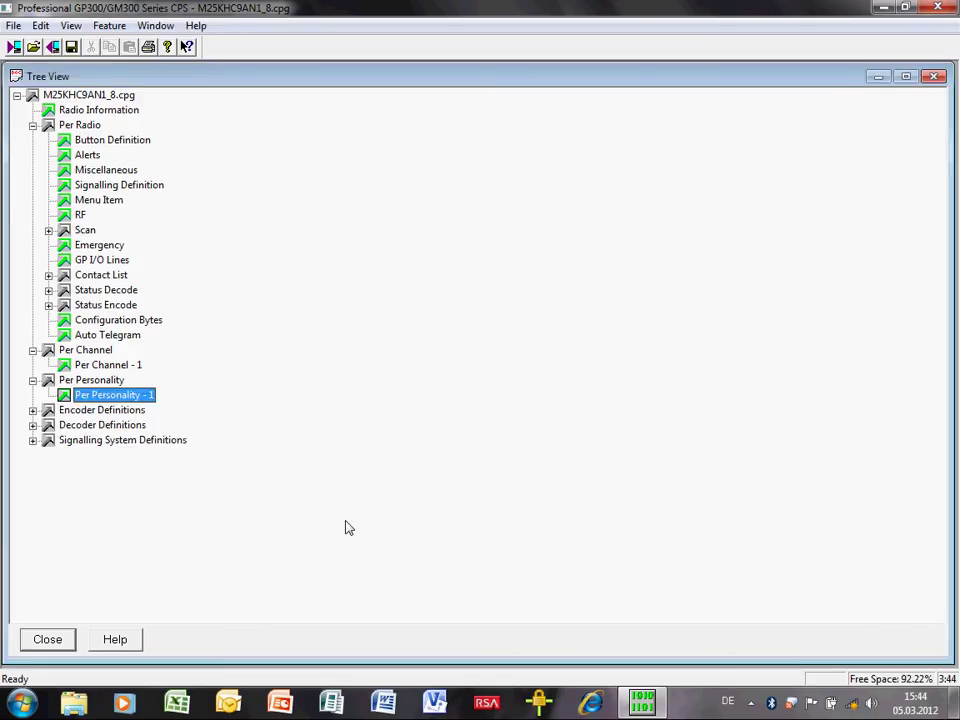
Step: Show the Miscellaneous tab of the Per Channel - 1 settings
{"action": "double_click", "coordinate": [108, 367]}
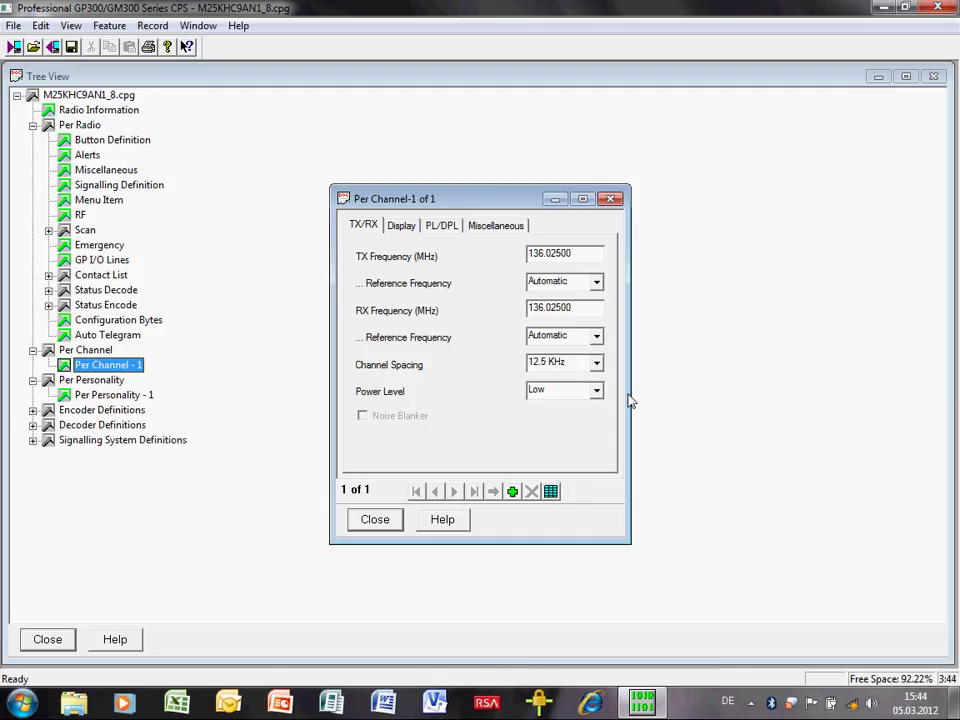
{"action": "left_click", "coordinate": [497, 228]}
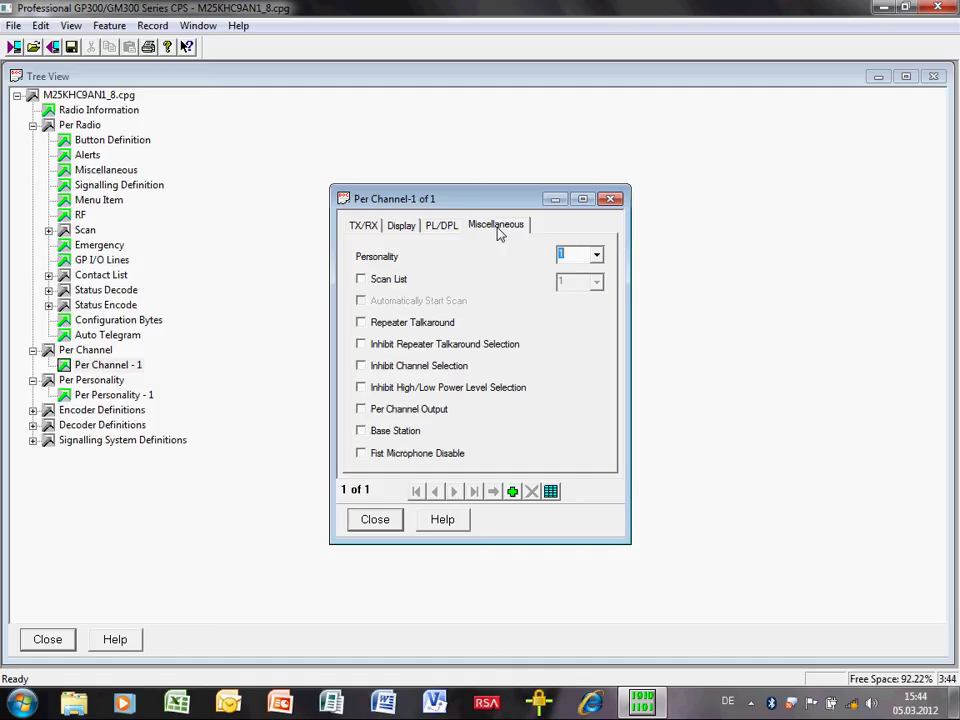
Step: Tick the Base Station checkbox for channel 1
{"action": "left_click", "coordinate": [372, 434]}
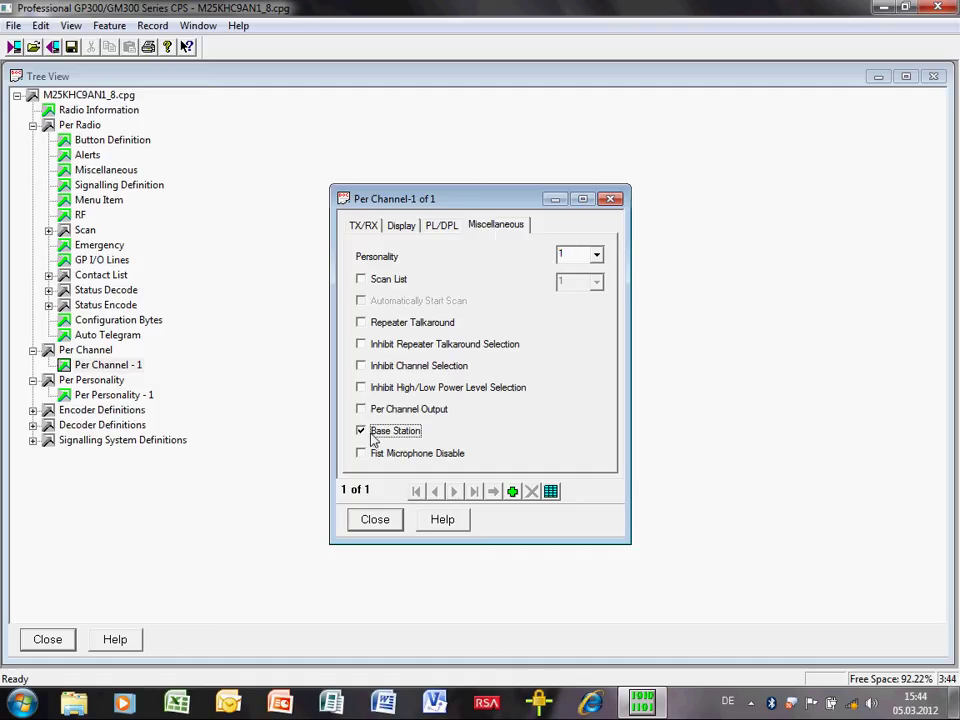